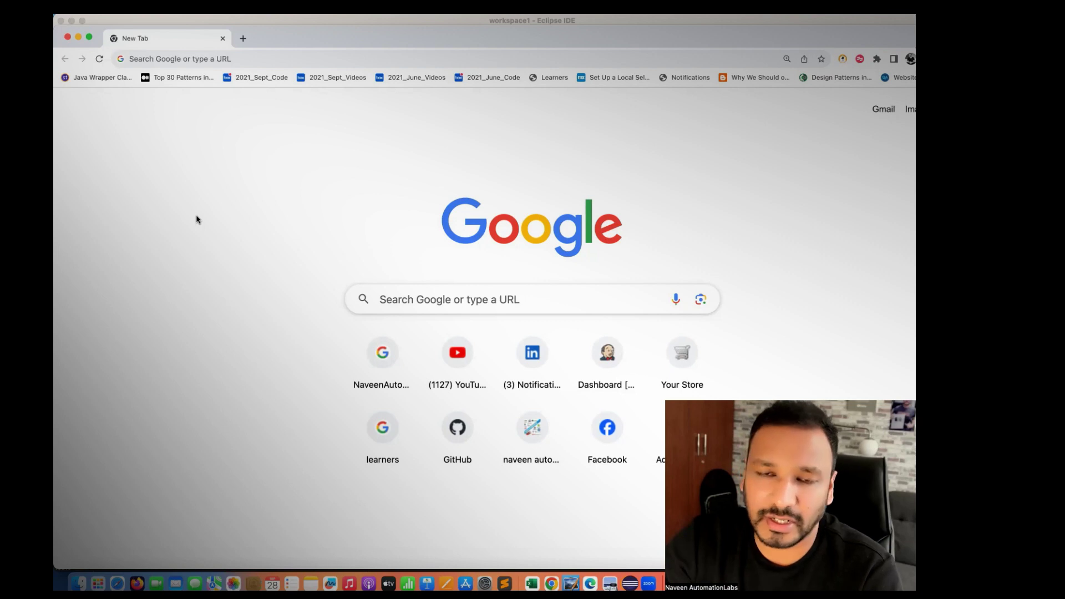
Open the Your Store OpenCart demo shop from the address bar suggestion.
left_click(245, 58)
type("o")
key("Down")
key("Down")
key("Down")
key("Down")
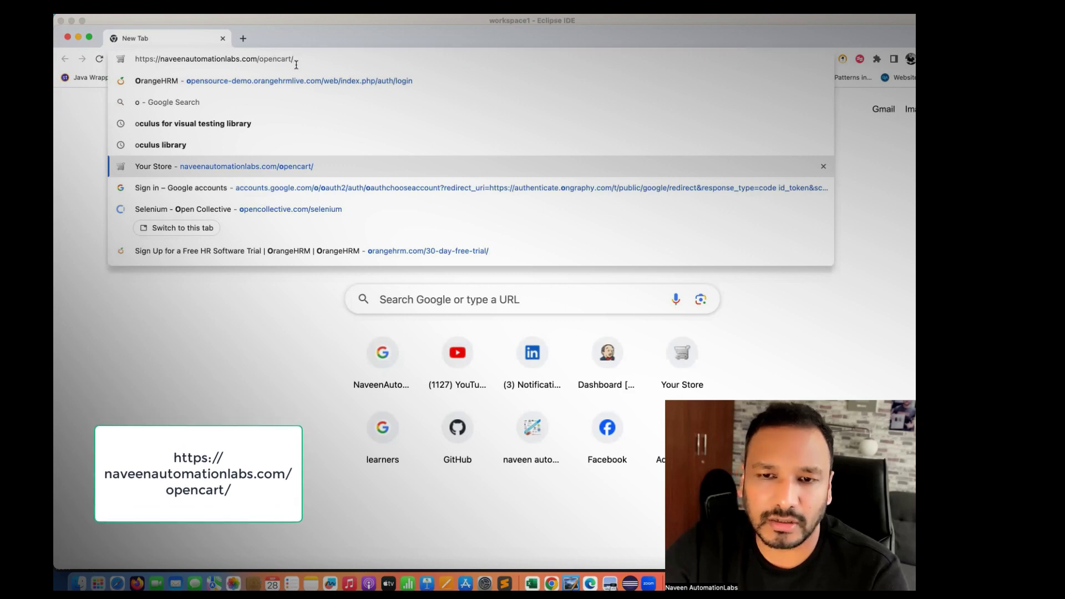
key("Return")
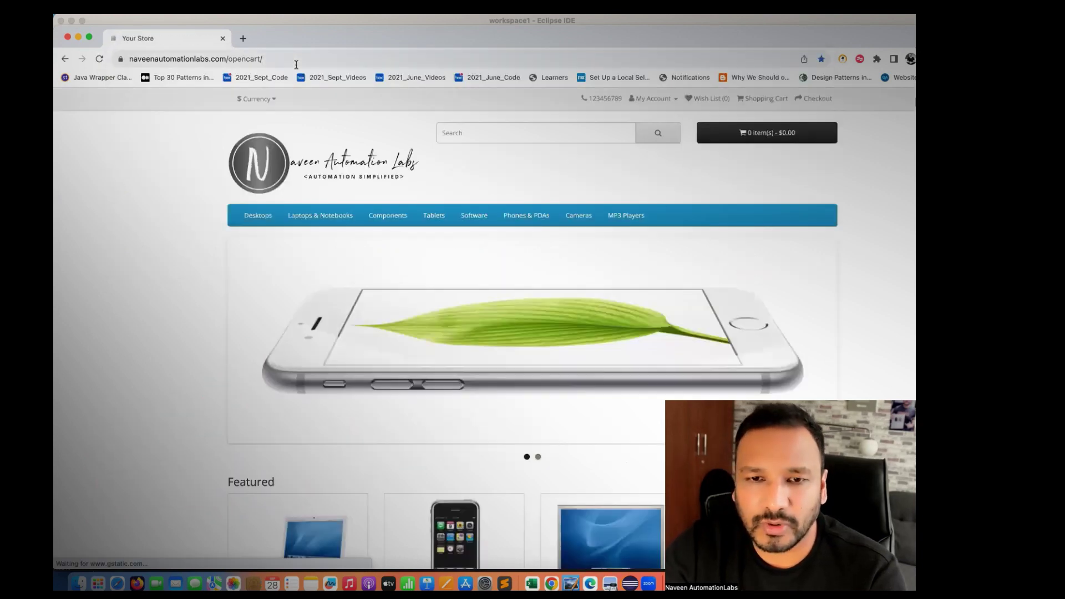
left_click_drag(291, 35, 292, 24)
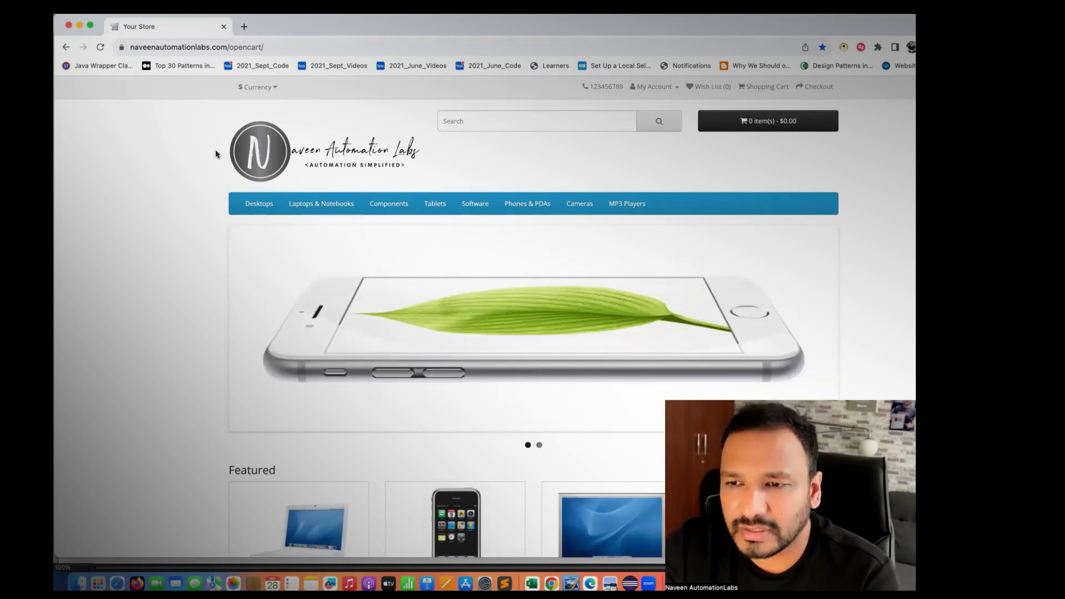
Go to the Register Account page via the My Account menu.
left_click(674, 88)
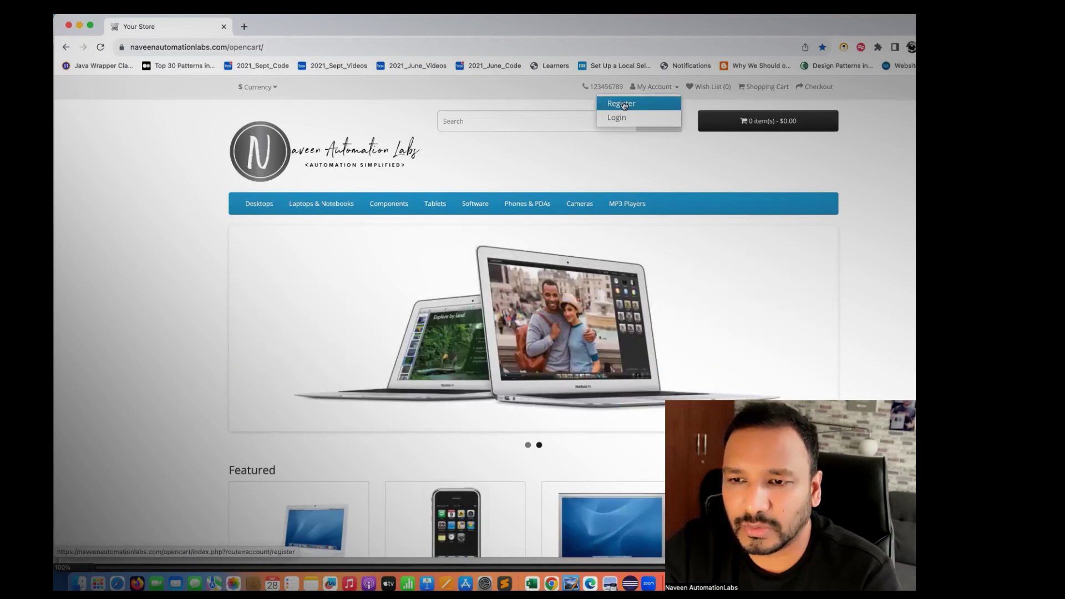
left_click(145, 287)
scroll(174, 368, "down", 8)
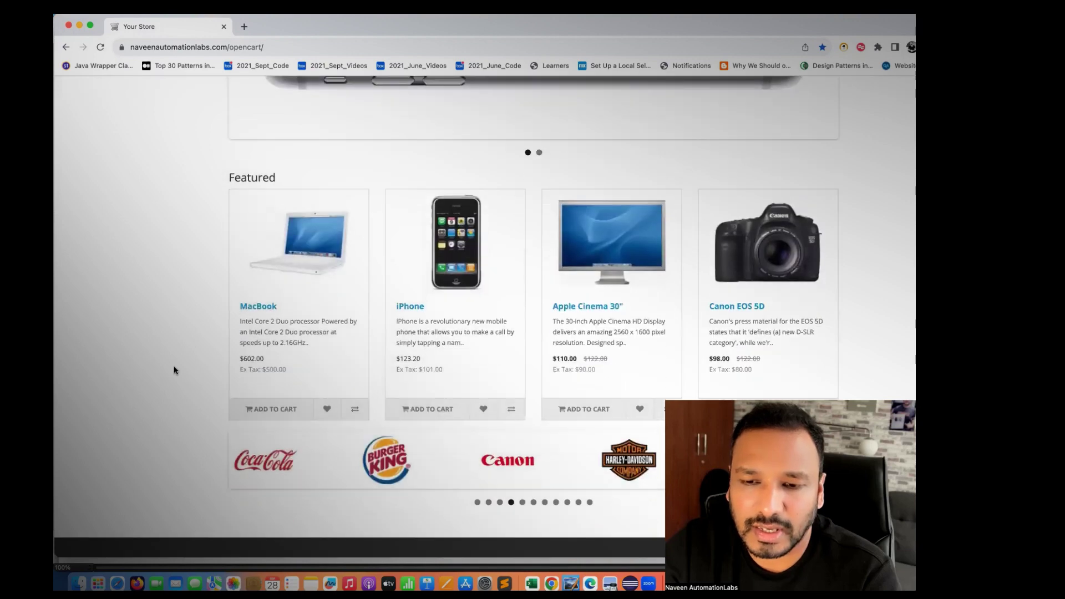
scroll(174, 371, "up", 5)
scroll(173, 370, "up", 3)
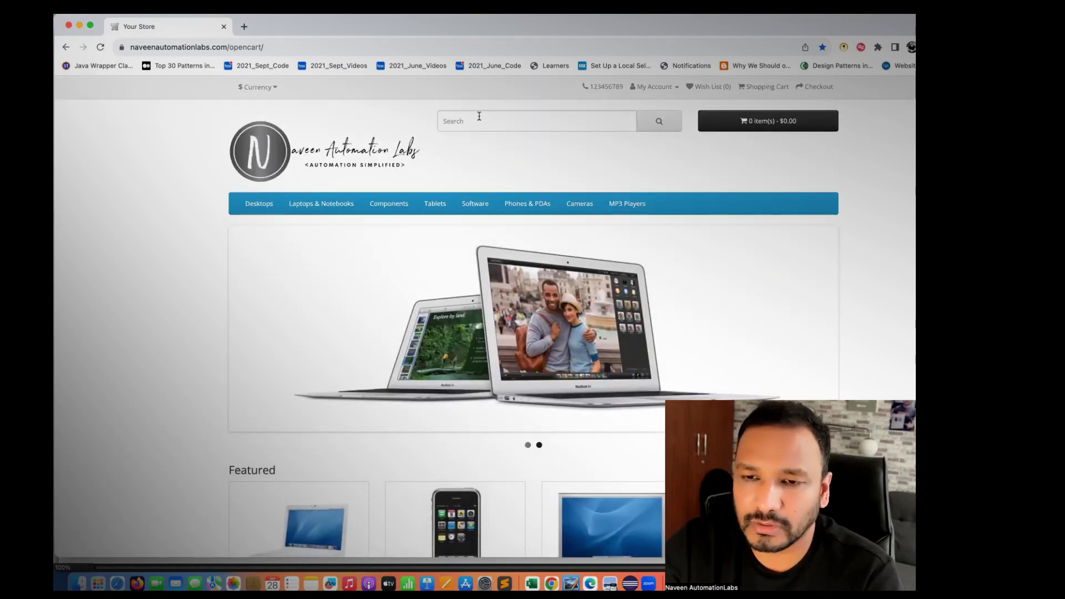
left_click(641, 89)
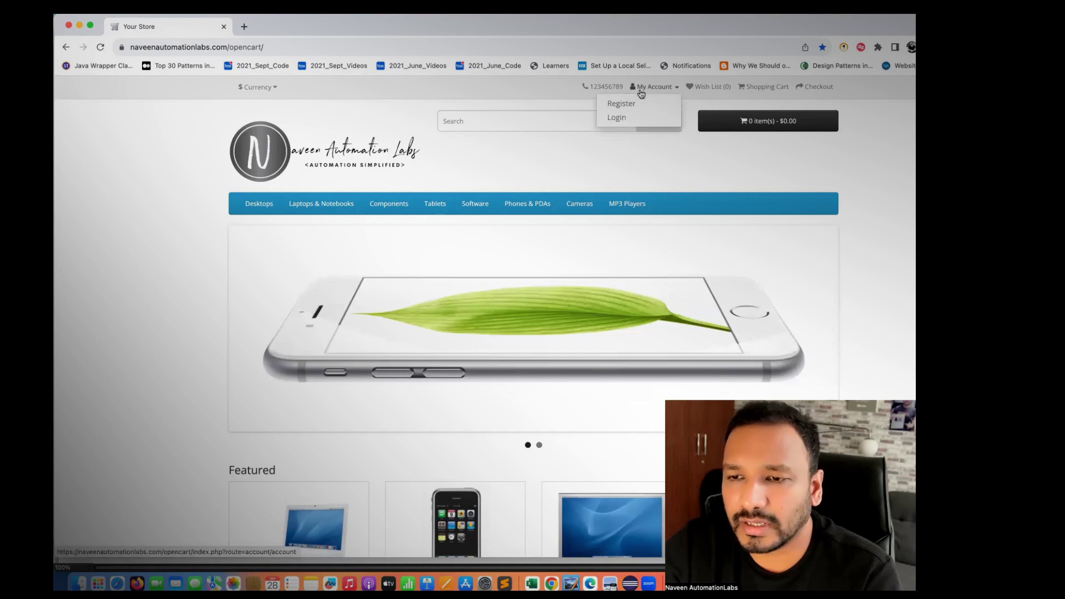
left_click(638, 103)
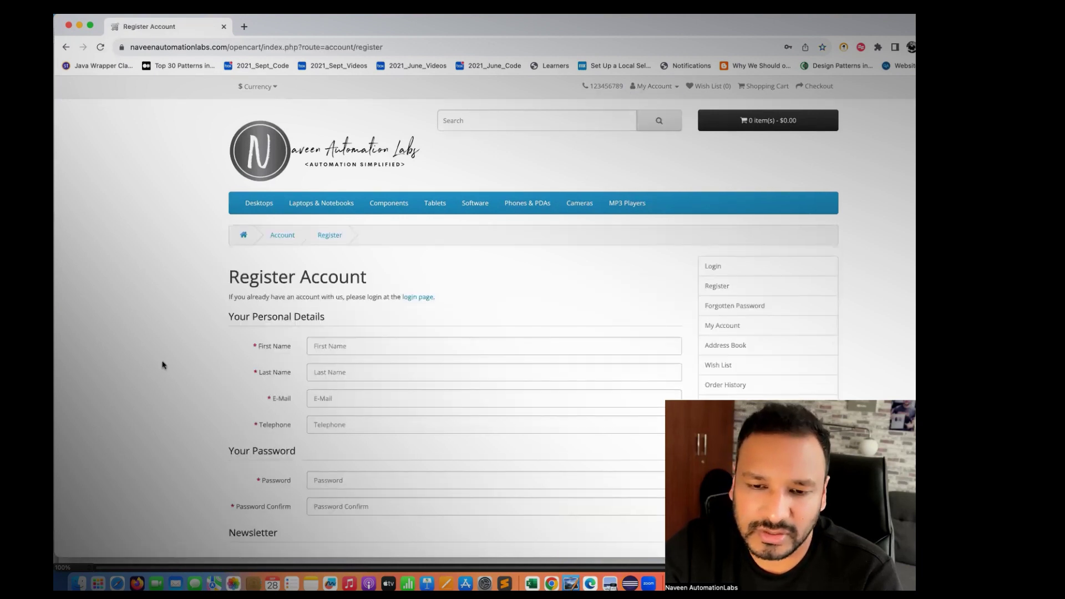
Zoom the Register Account page out, look over the form, and open the My Account menu.
scroll(163, 365, "down", 3)
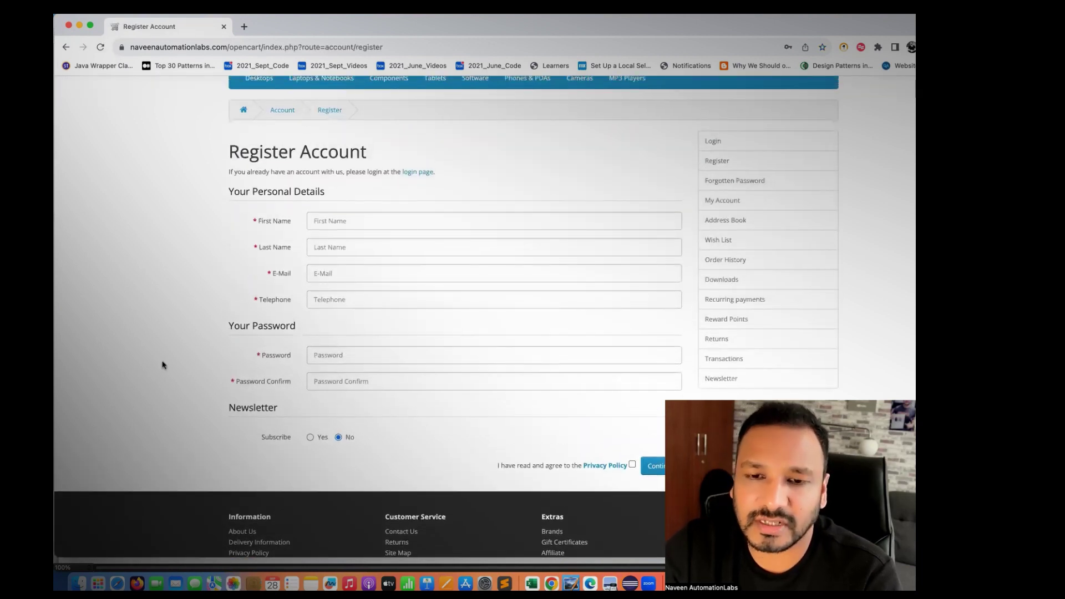
key("super+minus")
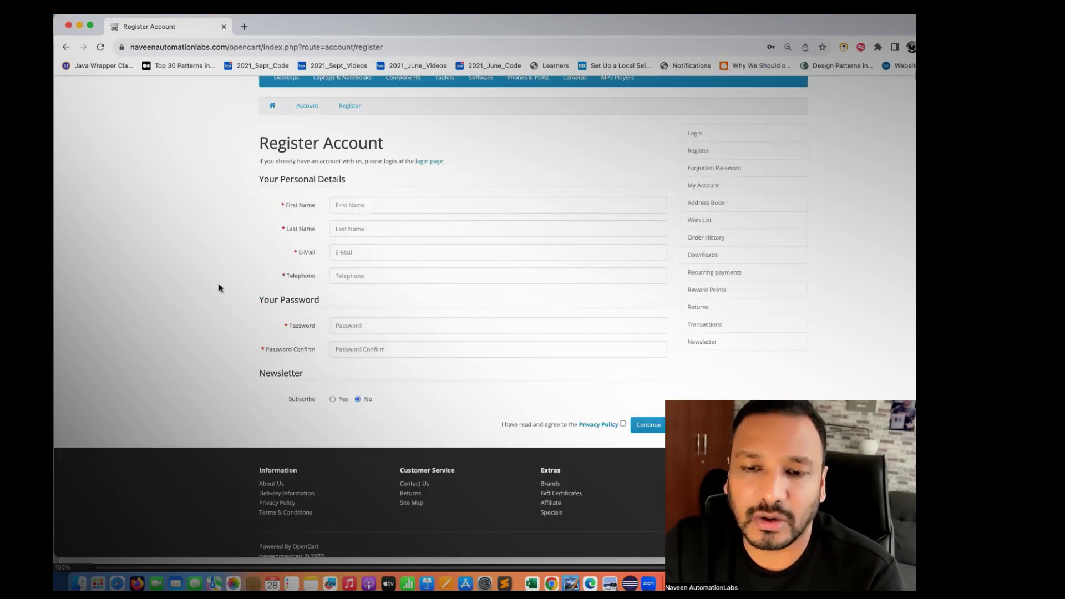
scroll(211, 314, "up", 2)
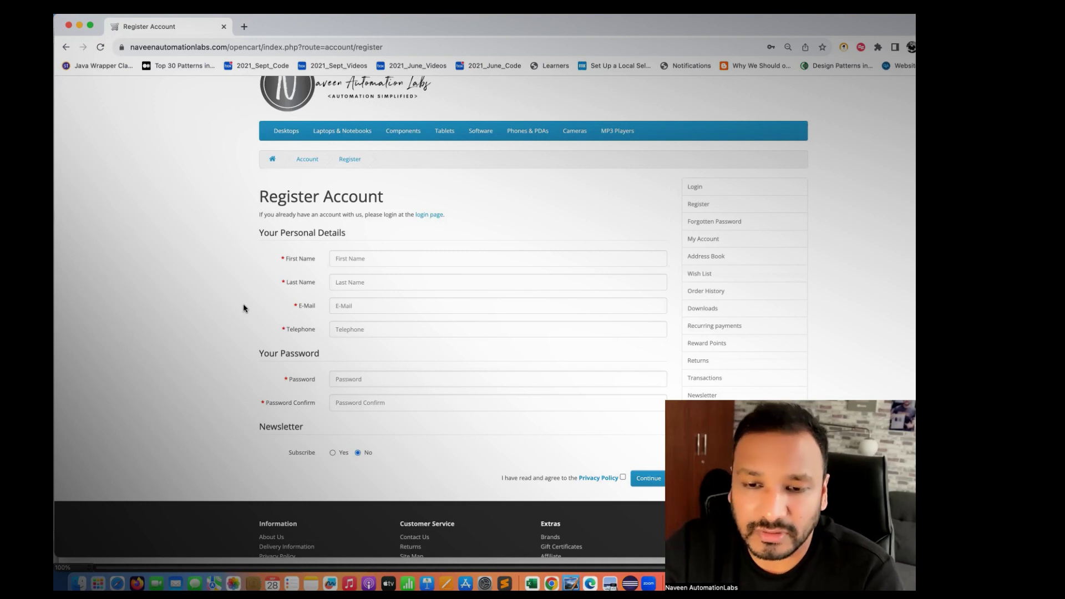
scroll(243, 304, "up", 2)
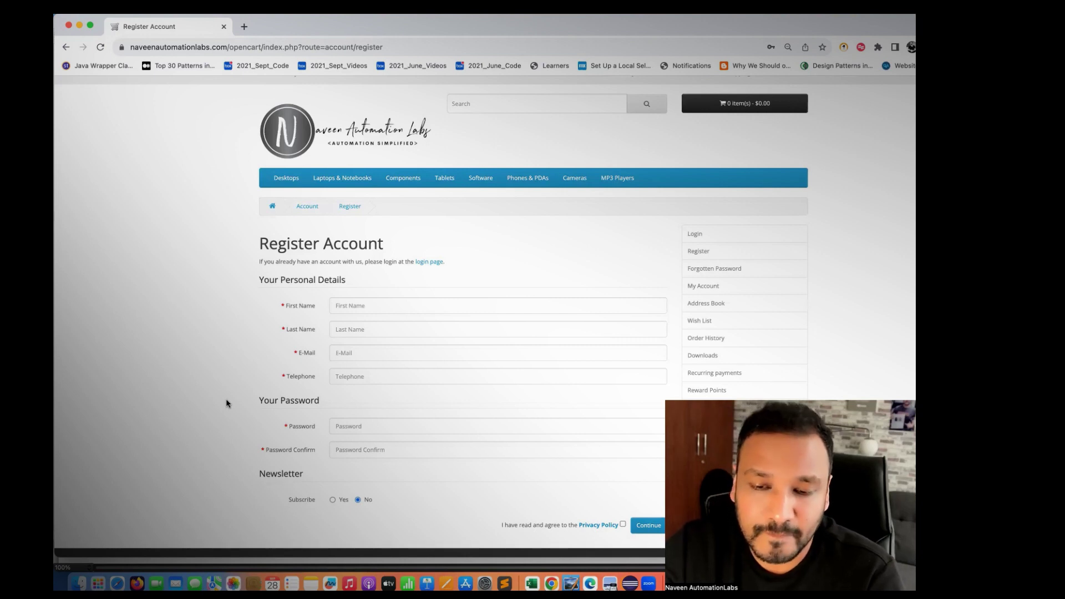
scroll(226, 404, "down", 2)
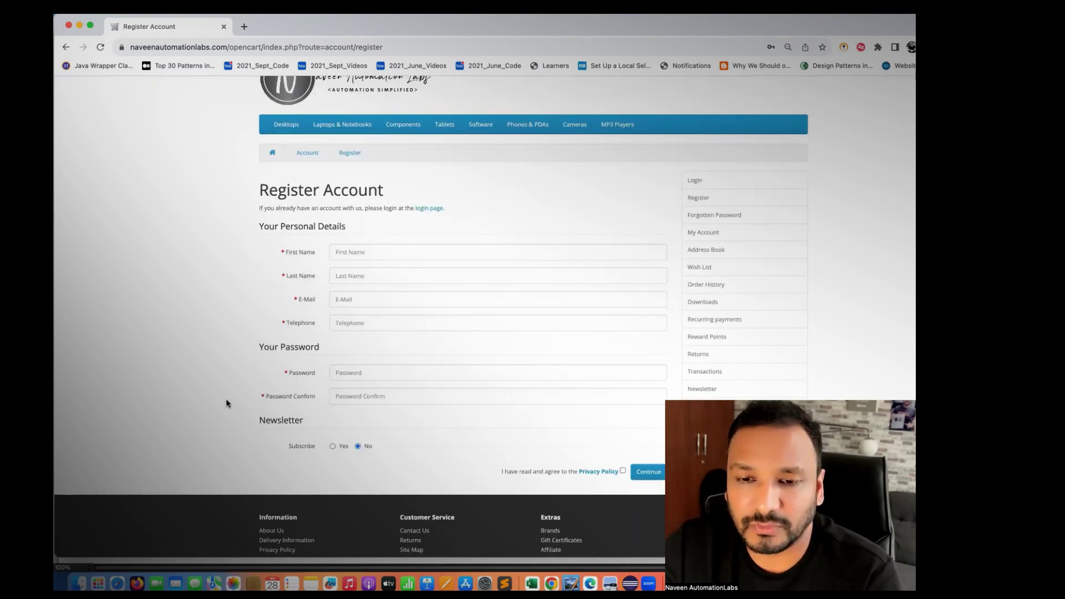
scroll(216, 364, "up", 2)
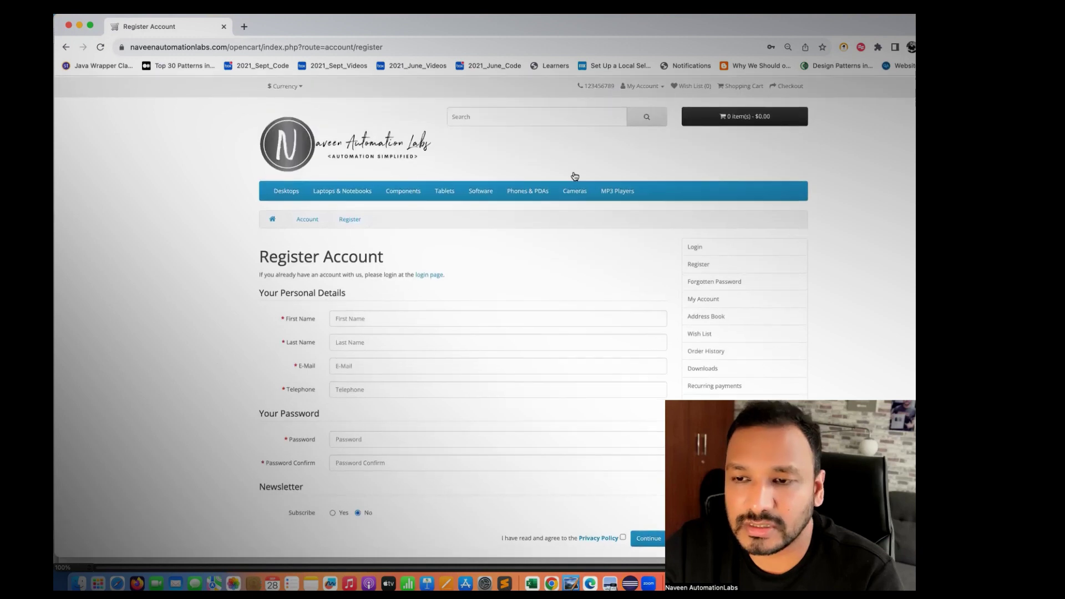
left_click(638, 86)
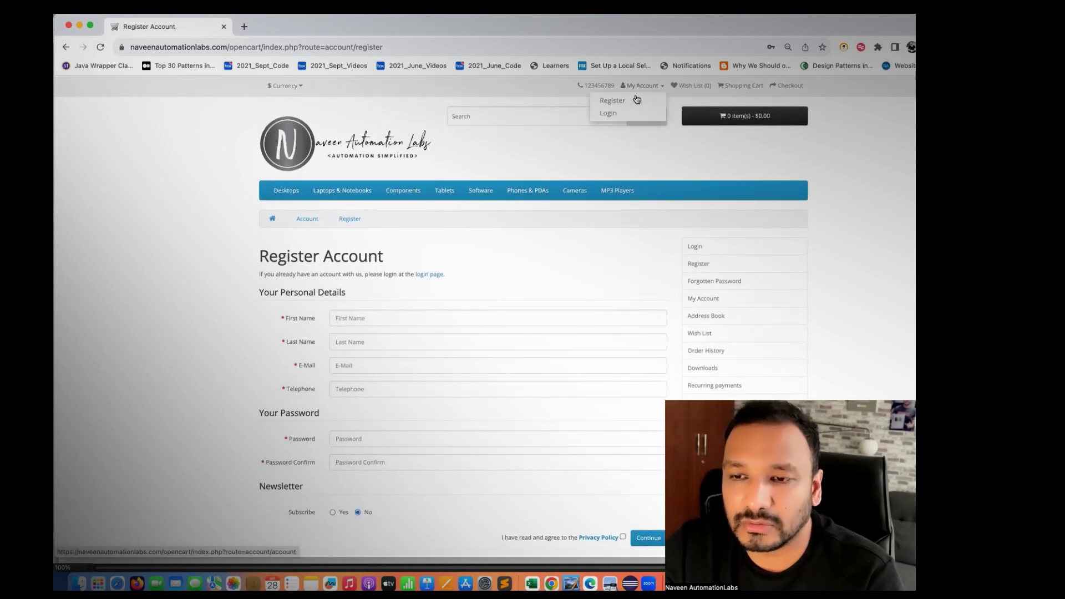
Log in with the saved demo credentials and search the store for 'macbook'.
left_click(622, 110)
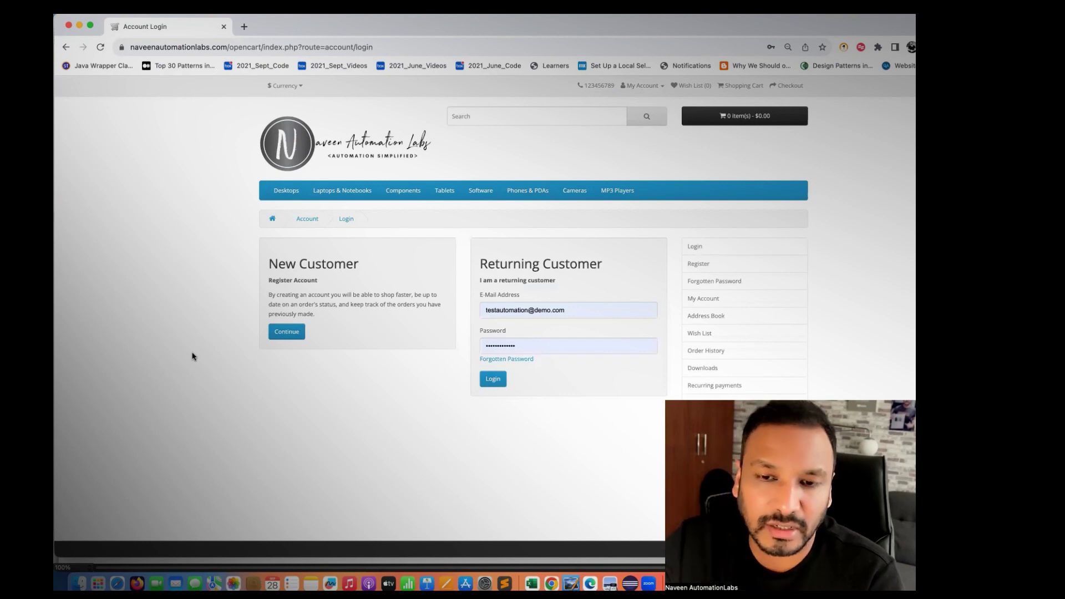
left_click(493, 380)
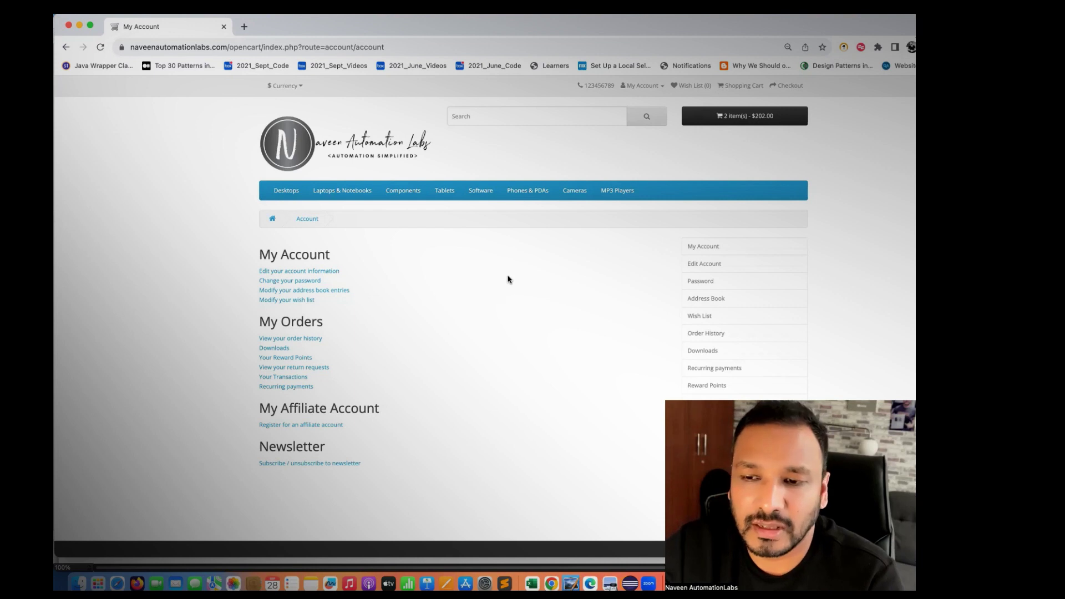
left_click(489, 117)
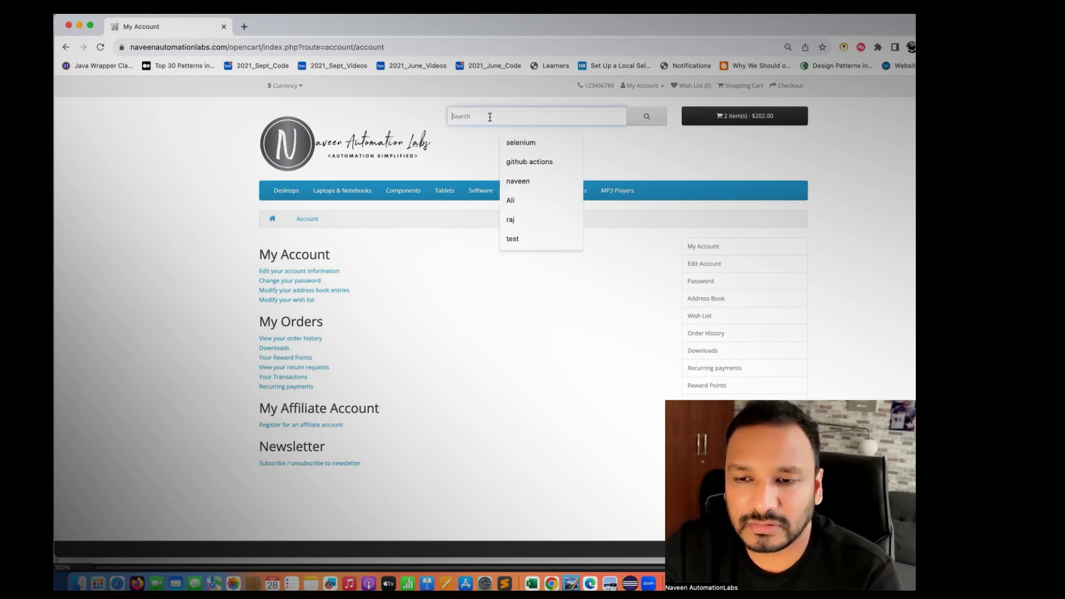
left_click(457, 310)
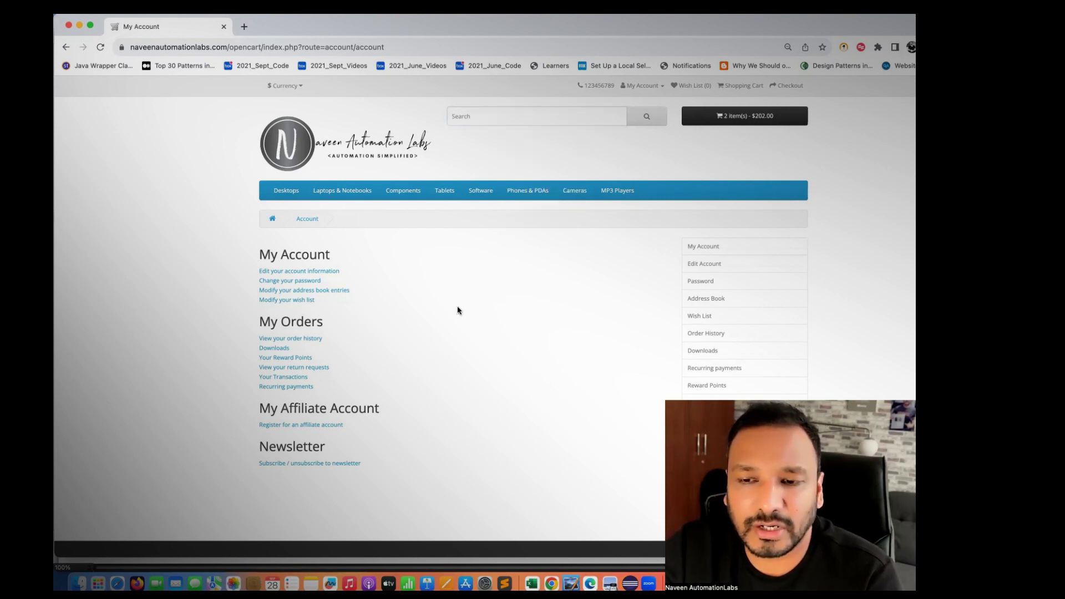
left_click(477, 117)
type("macbook")
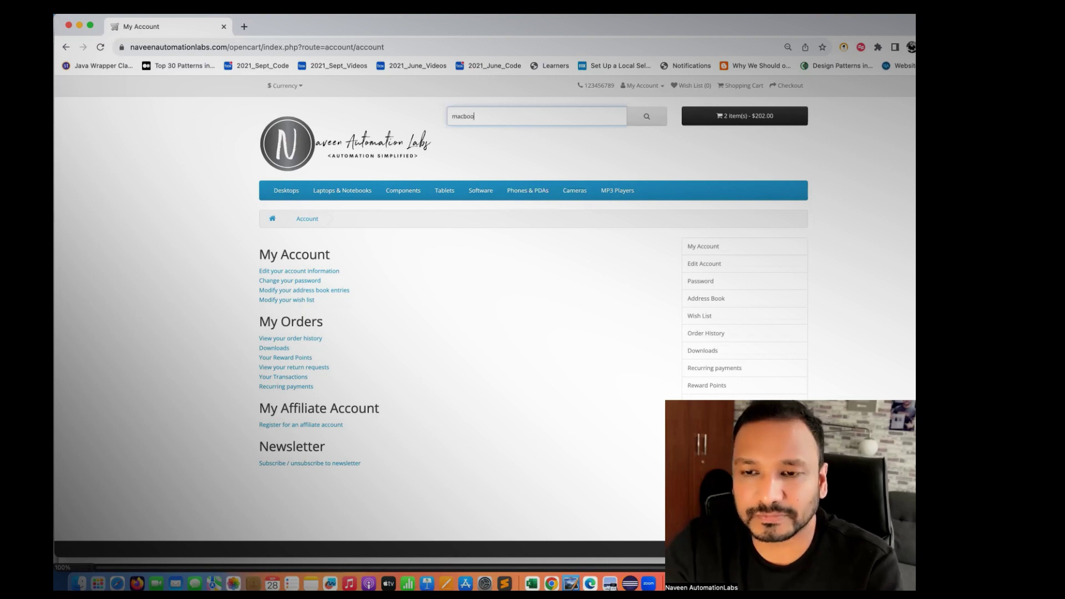
key("Return")
key("super+equal")
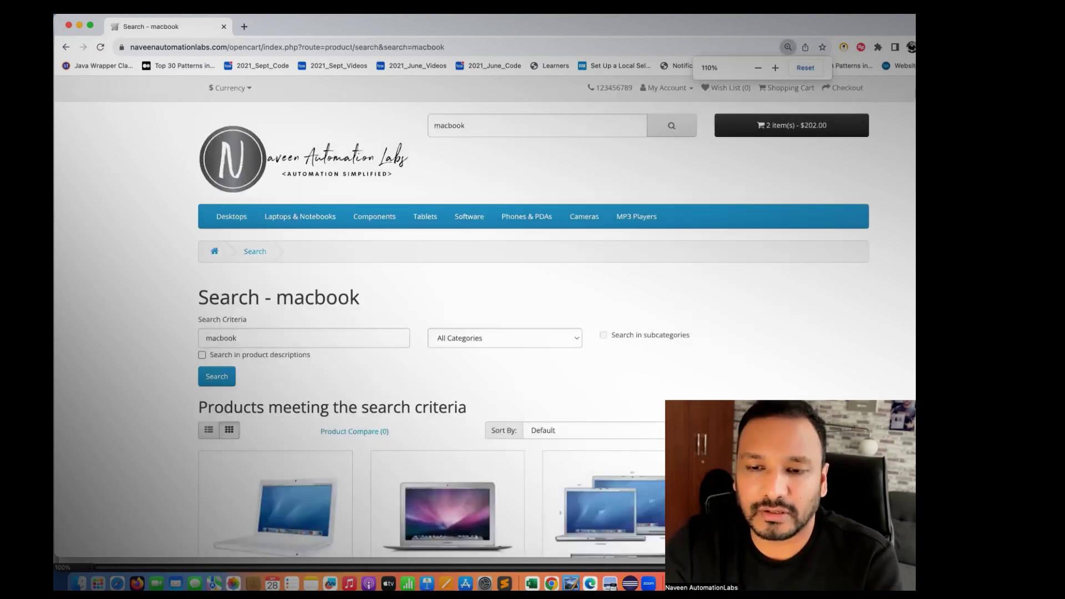
scroll(524, 240, "down", 6)
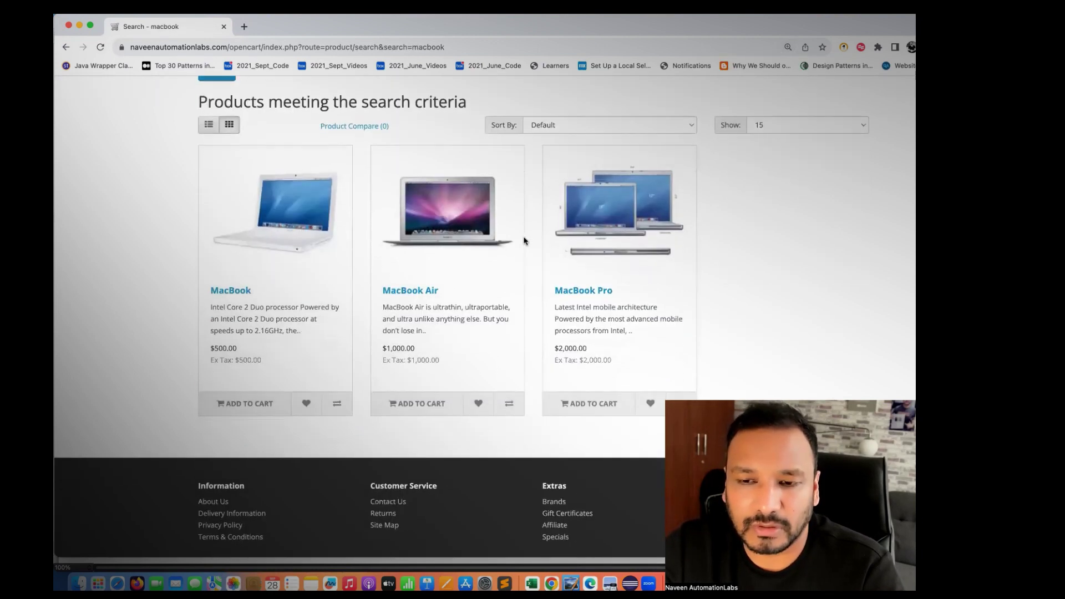
left_click(585, 292)
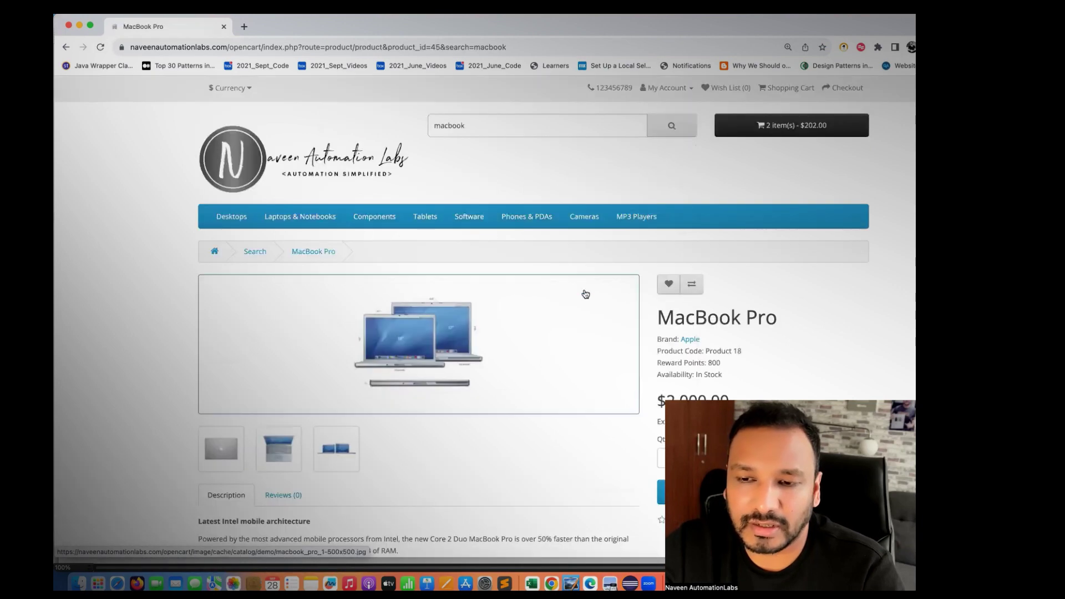
scroll(586, 294, "down", 5)
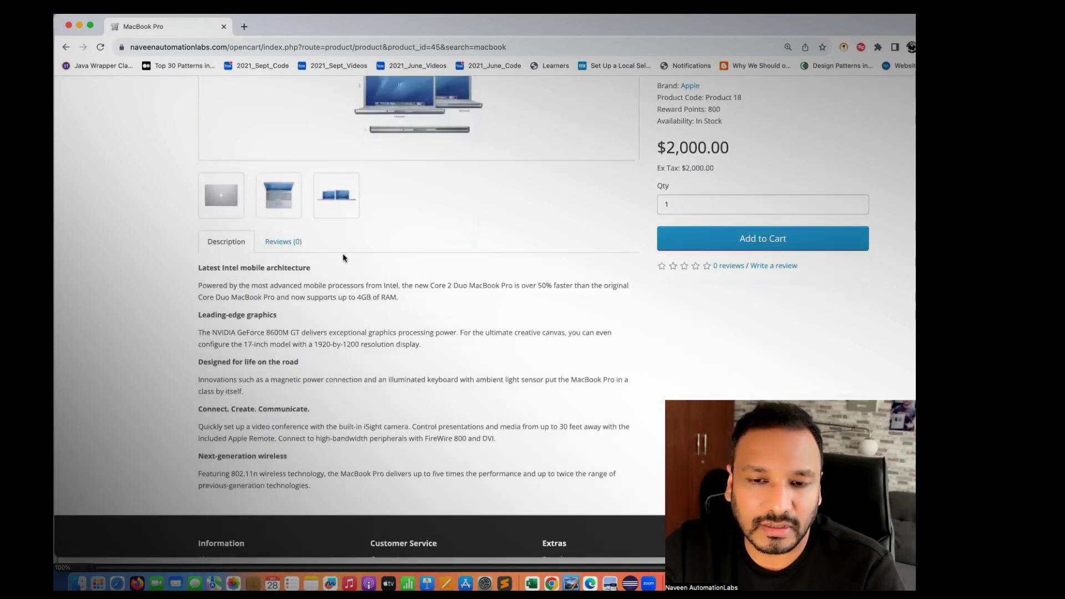
left_click(226, 208)
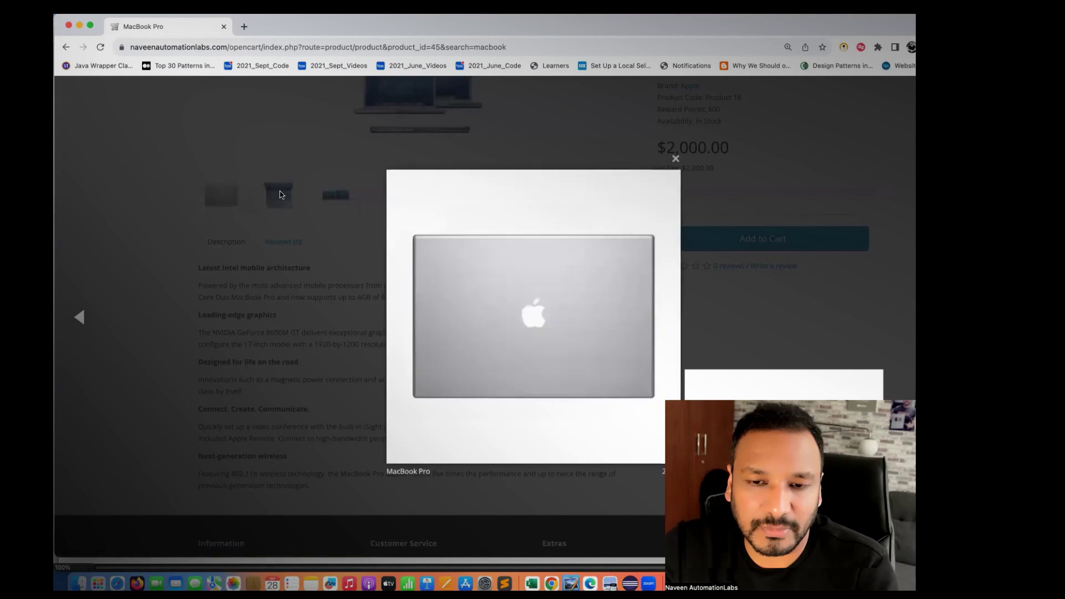
left_click(282, 195)
left_click(282, 195)
left_click(282, 195)
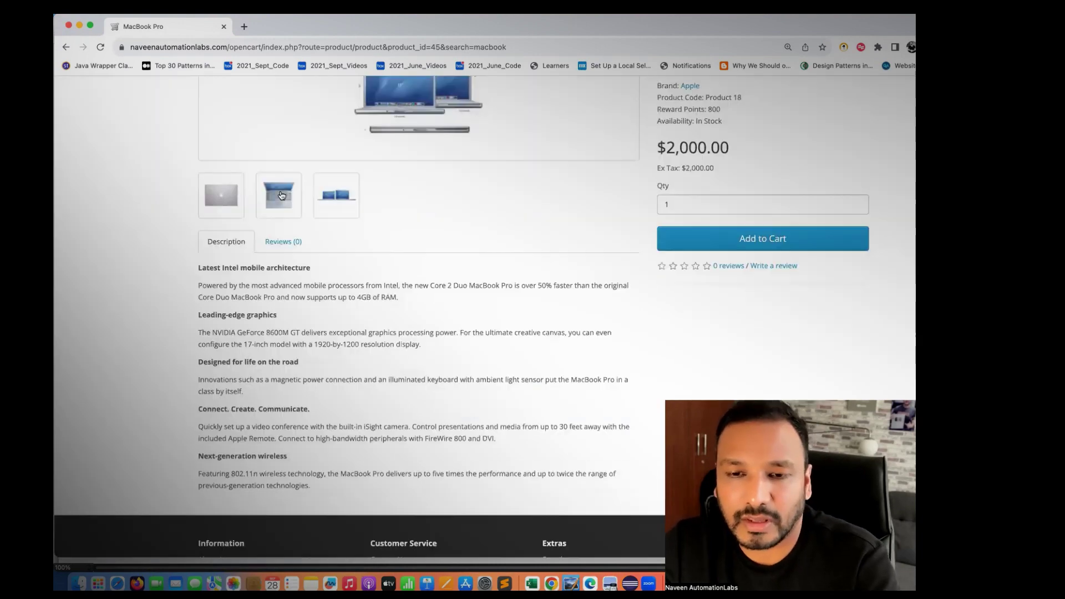
scroll(282, 195, "up", 1)
scroll(282, 195, "up", 2)
scroll(392, 333, "down", 2)
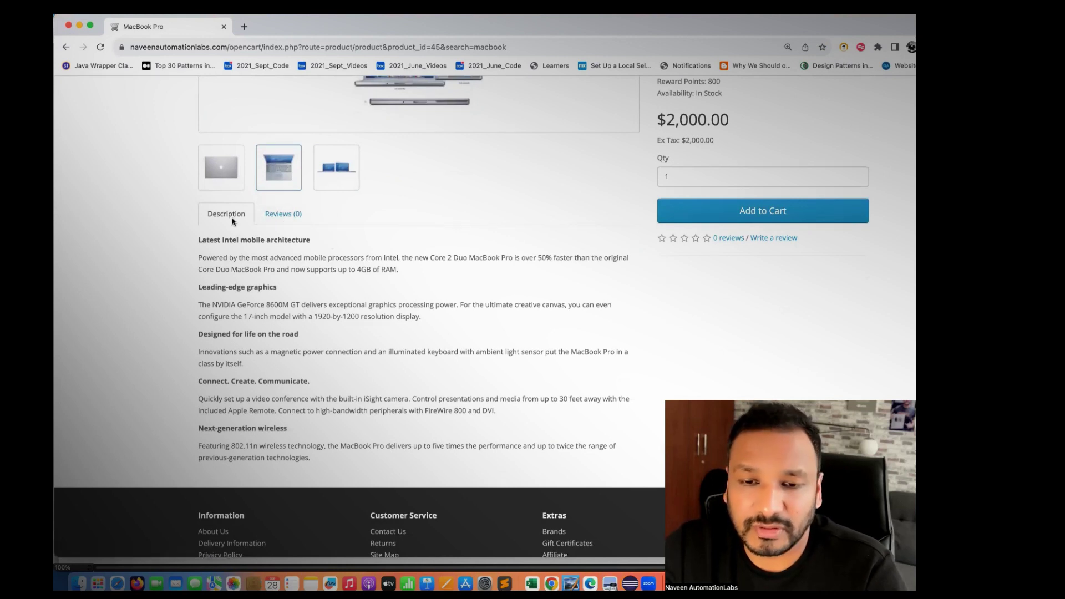
scroll(428, 256, "up", 2)
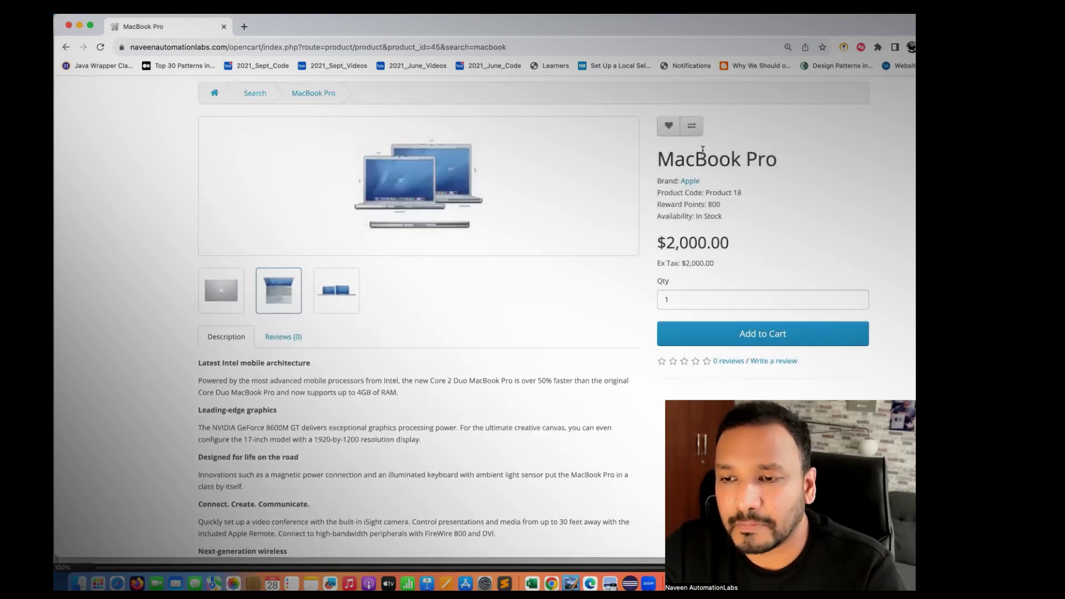
left_click_drag(657, 181, 661, 157)
left_click(741, 228)
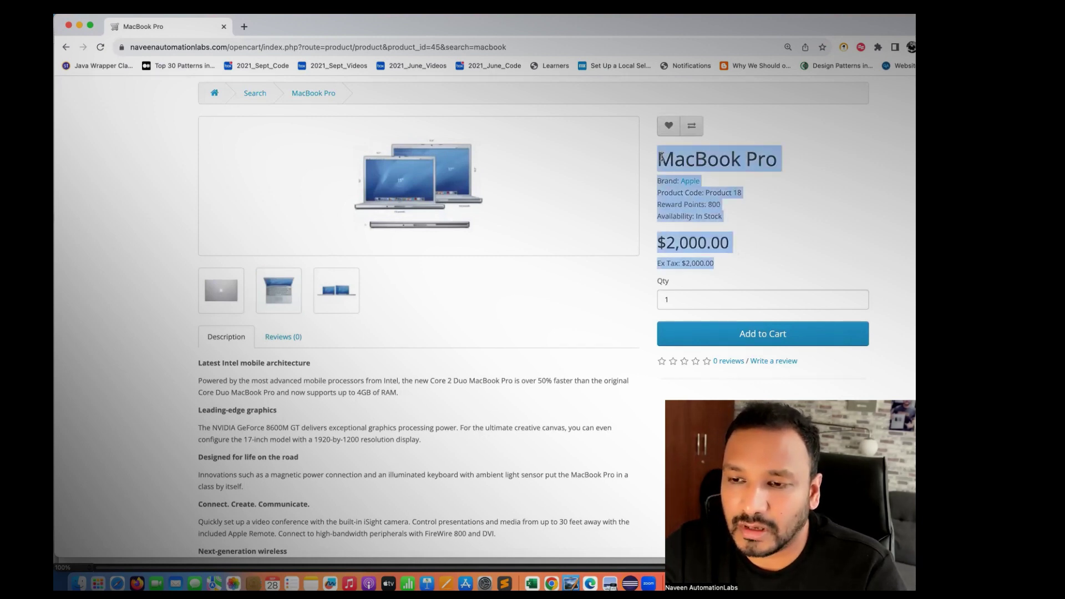
left_click(823, 215)
scroll(823, 215, "down", 3)
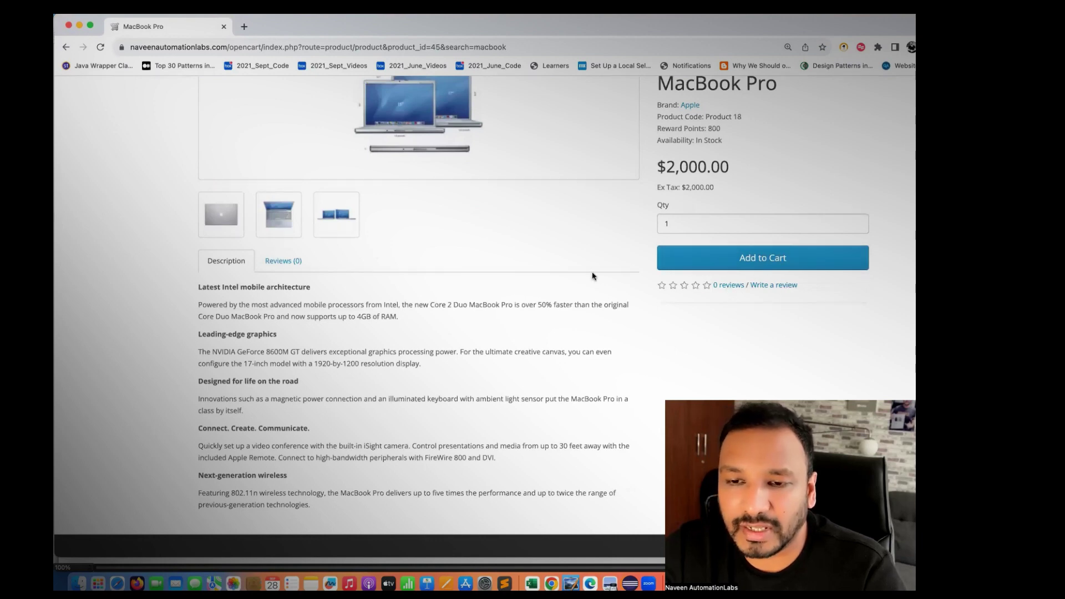
scroll(593, 276, "up", 3)
scroll(594, 277, "up", 5)
scroll(594, 276, "down", 4)
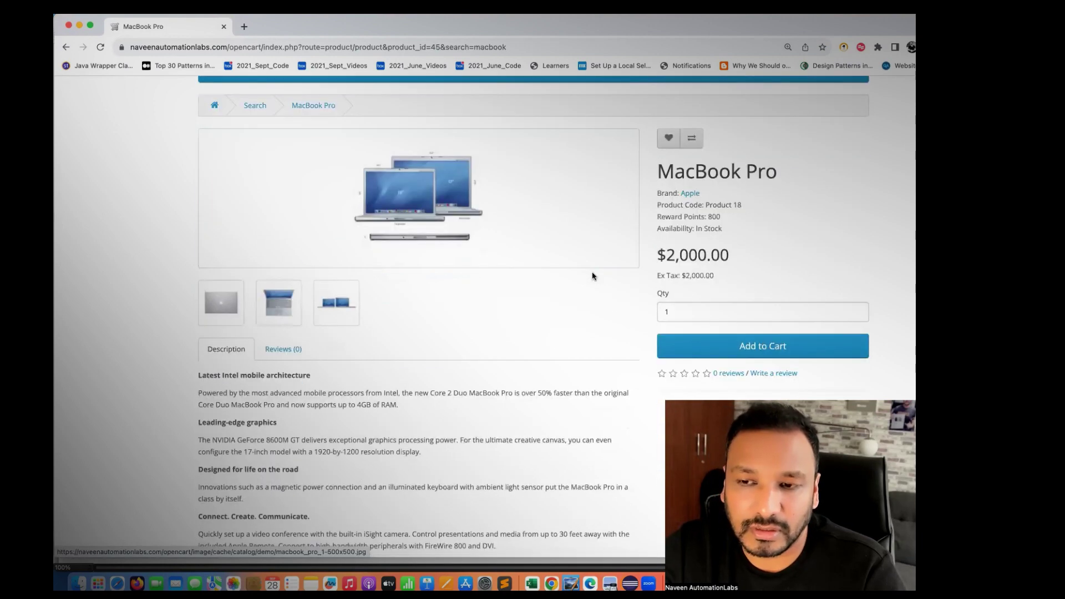
scroll(593, 277, "down", 1)
scroll(593, 277, "up", 2)
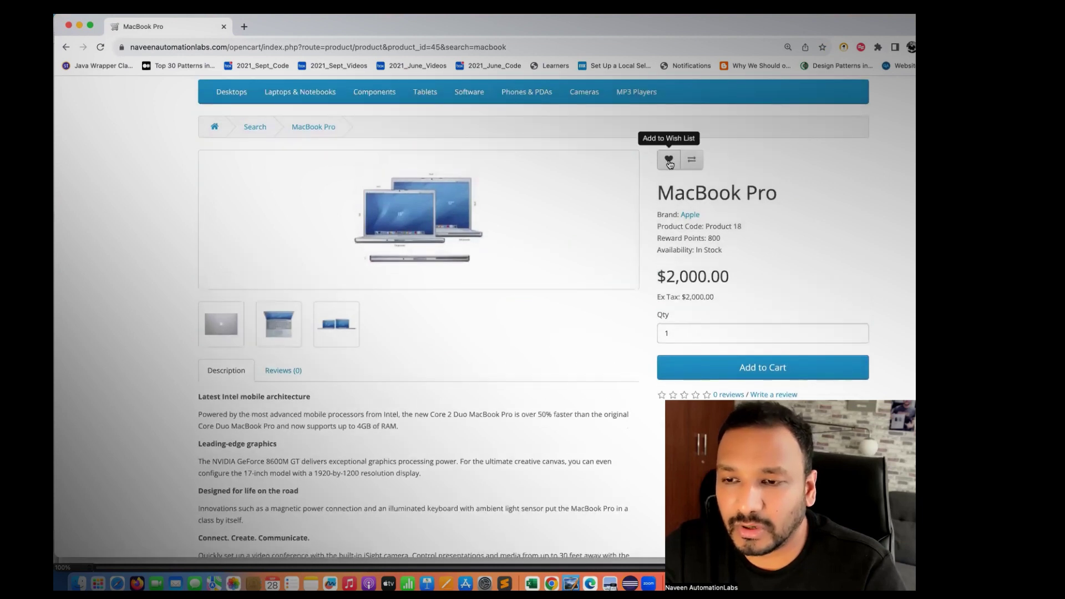
scroll(669, 162, "up", 2)
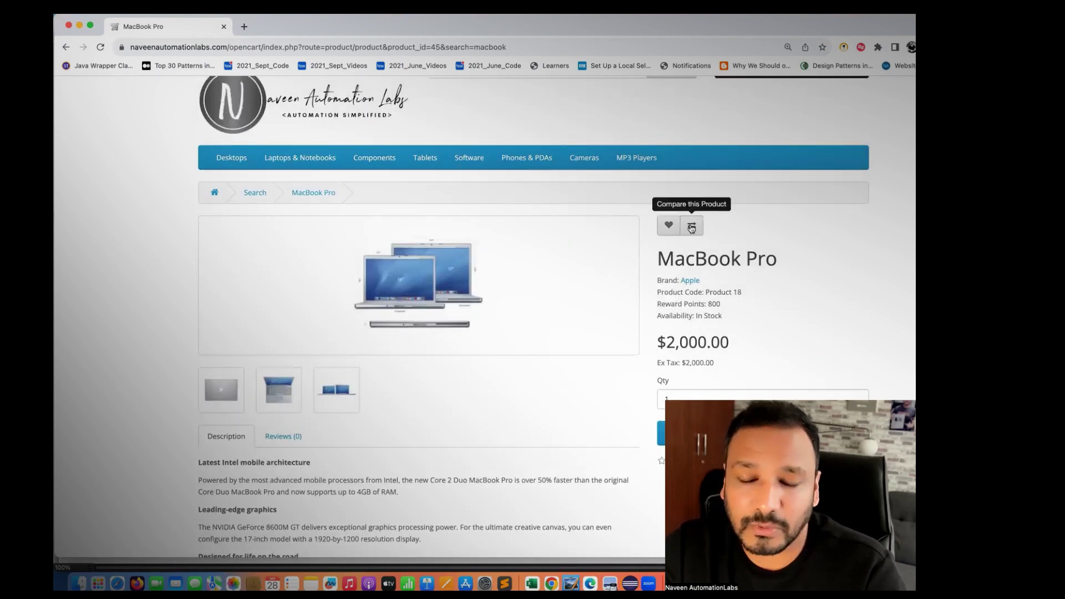
Add the MacBook Pro to the comparison and view its $2,000.00 comparison entry.
left_click(691, 227)
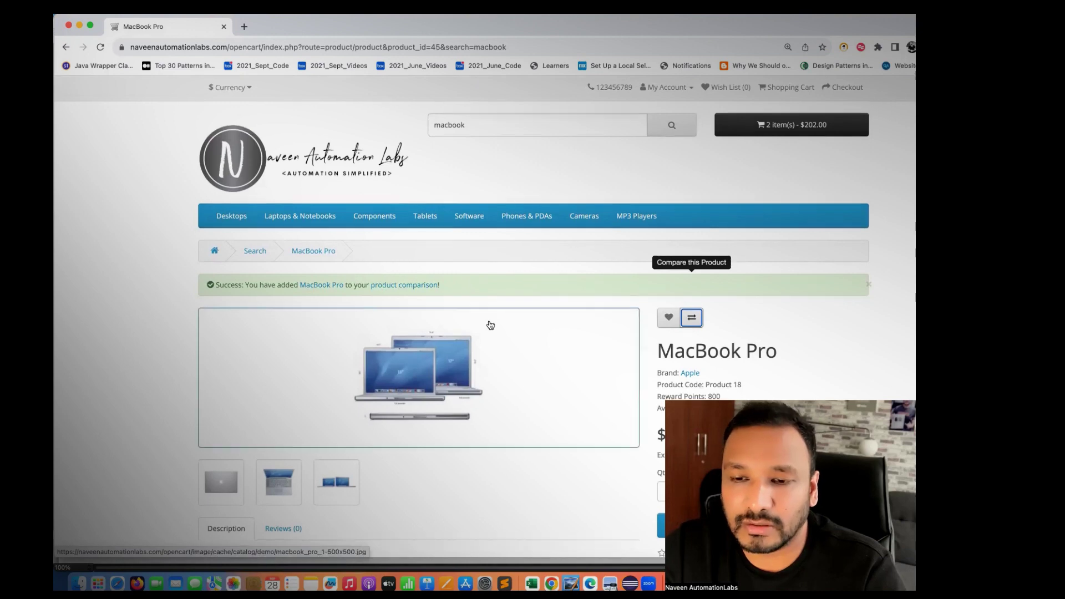
scroll(487, 326, "down", 2)
left_click(405, 201)
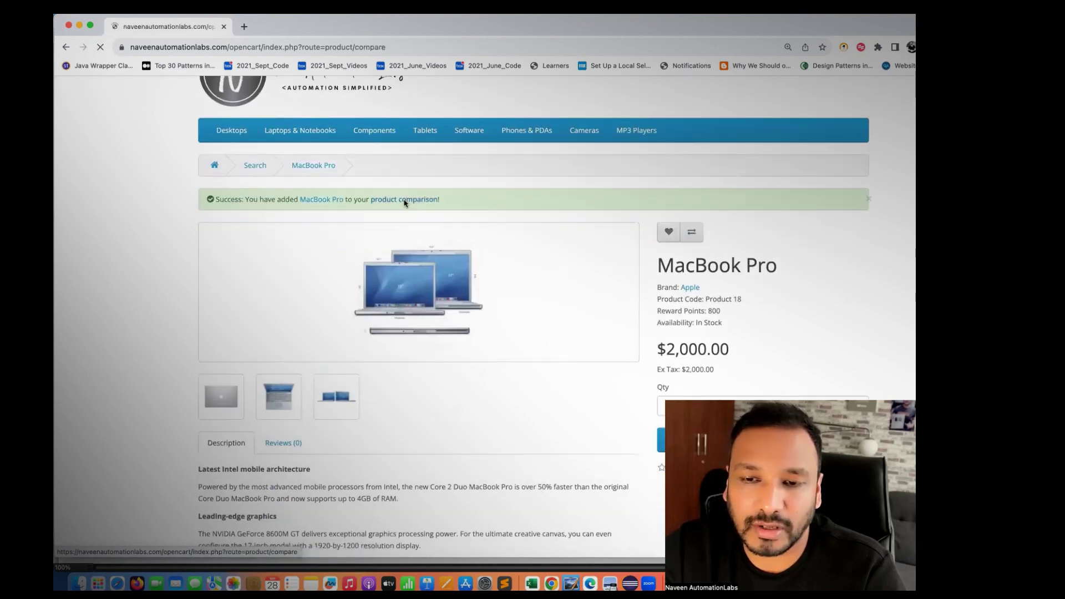
scroll(60, 365, "down", 4)
scroll(60, 365, "down", 3)
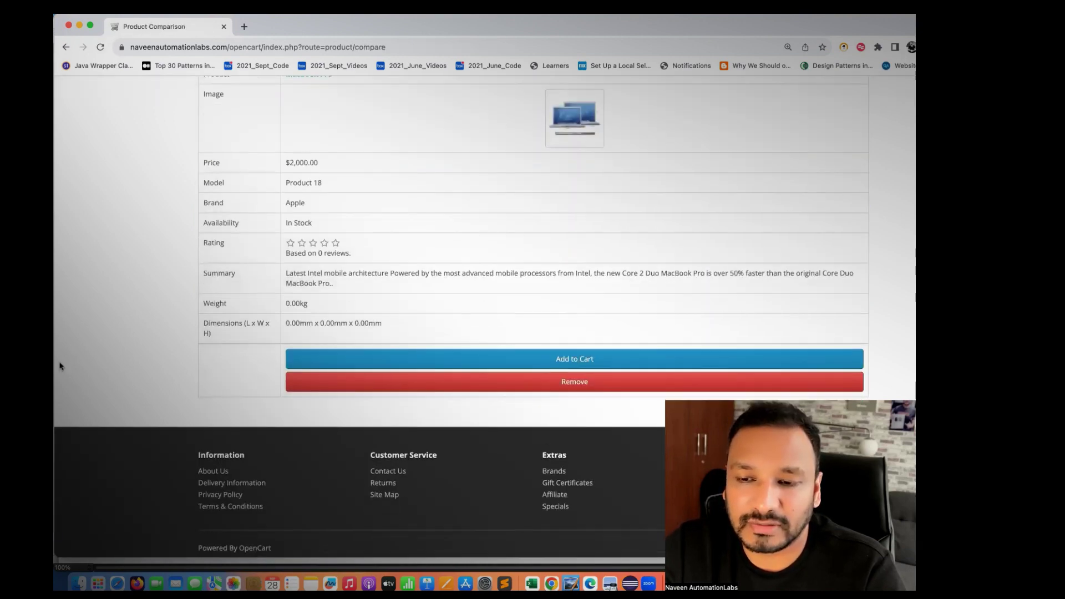
scroll(351, 274, "up", 7)
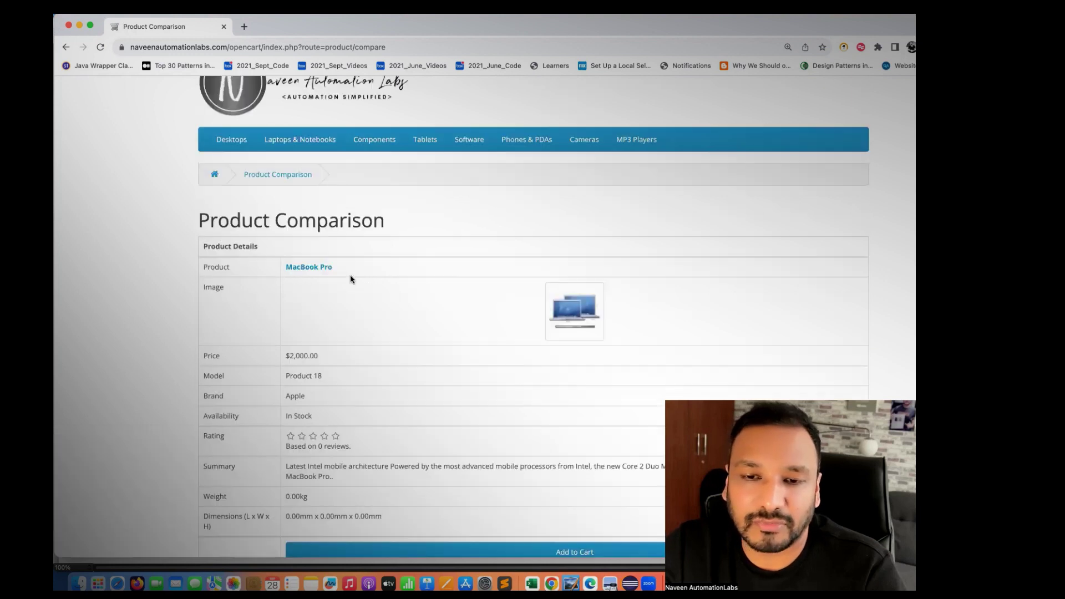
Search for 'imac' and add the iMac to the comparison next to the MacBook Pro.
scroll(475, 174, "up", 2)
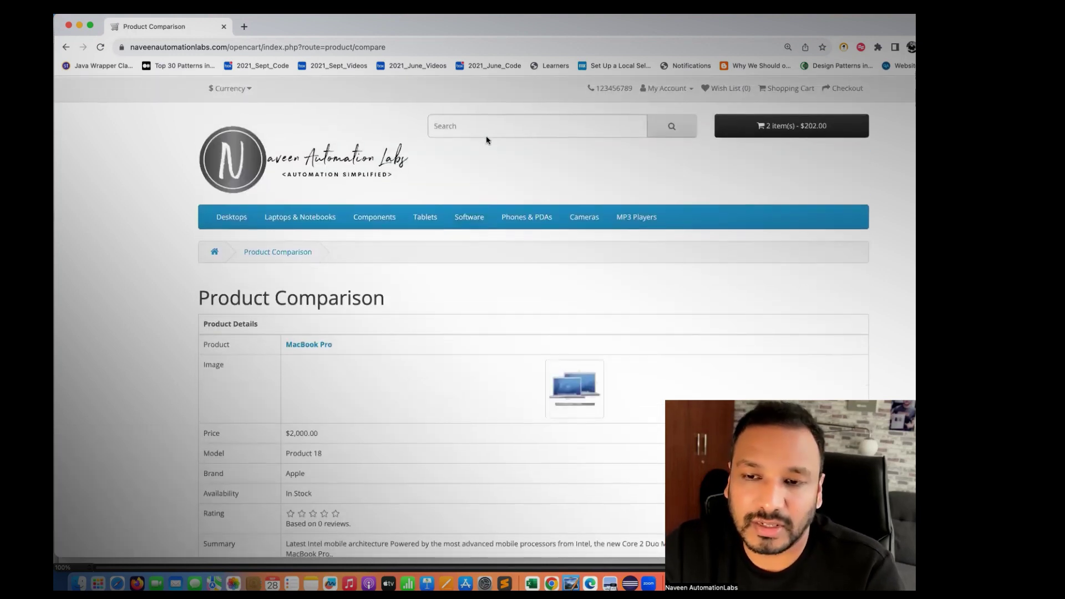
left_click(476, 126)
type("im")
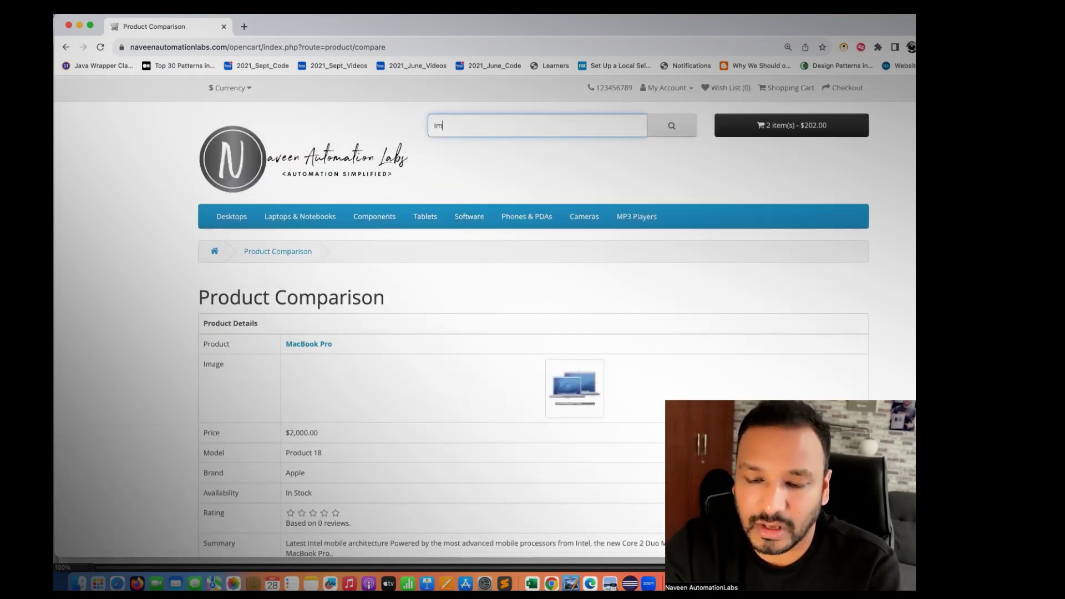
type("ac")
scroll(330, 412, "down", 2)
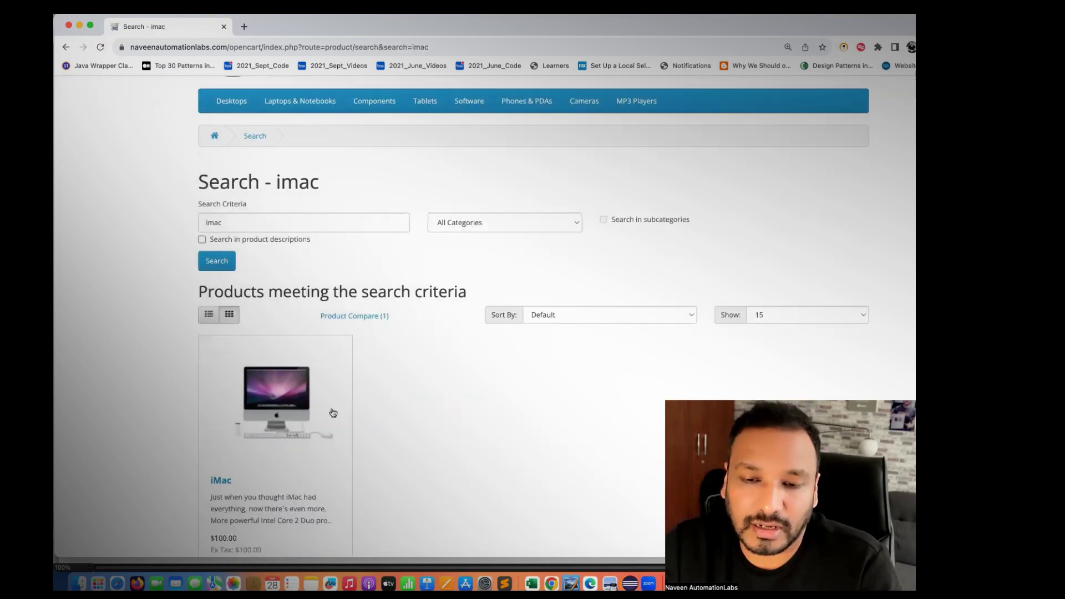
left_click(229, 484)
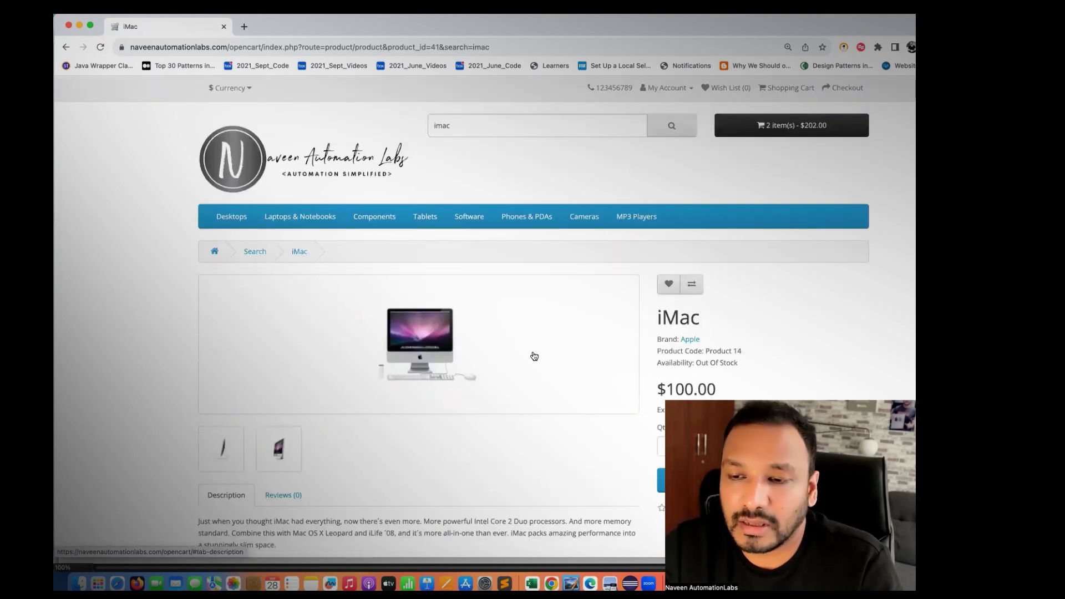
scroll(533, 355, "down", 1)
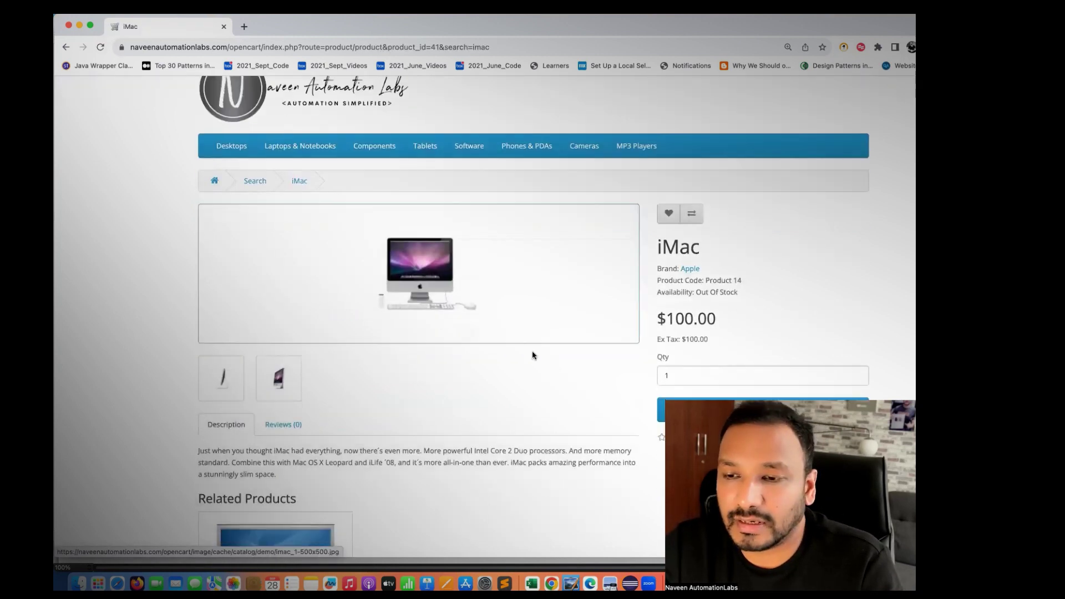
left_click(691, 219)
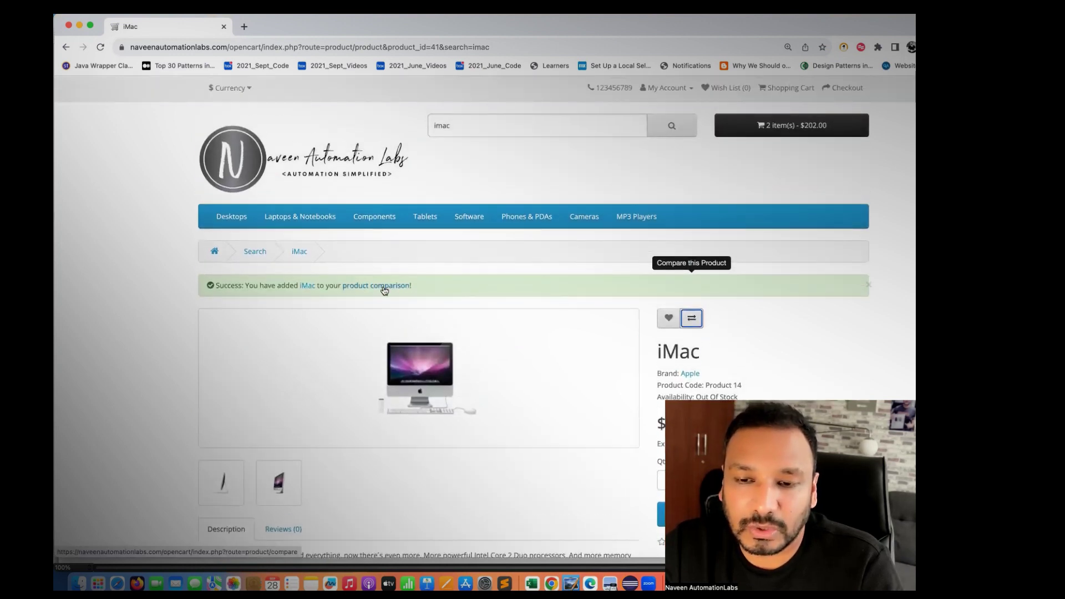
left_click(384, 287)
scroll(112, 372, "down", 1)
Remove the iMac from the comparison and add the MacBook Pro to the cart.
scroll(112, 372, "down", 1)
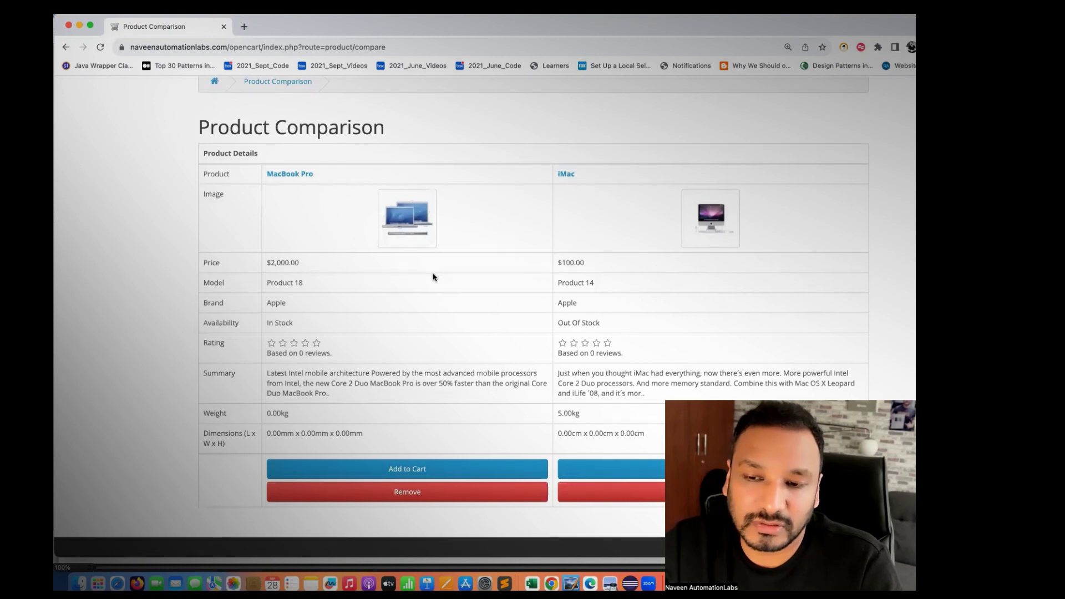
scroll(433, 278, "down", 1)
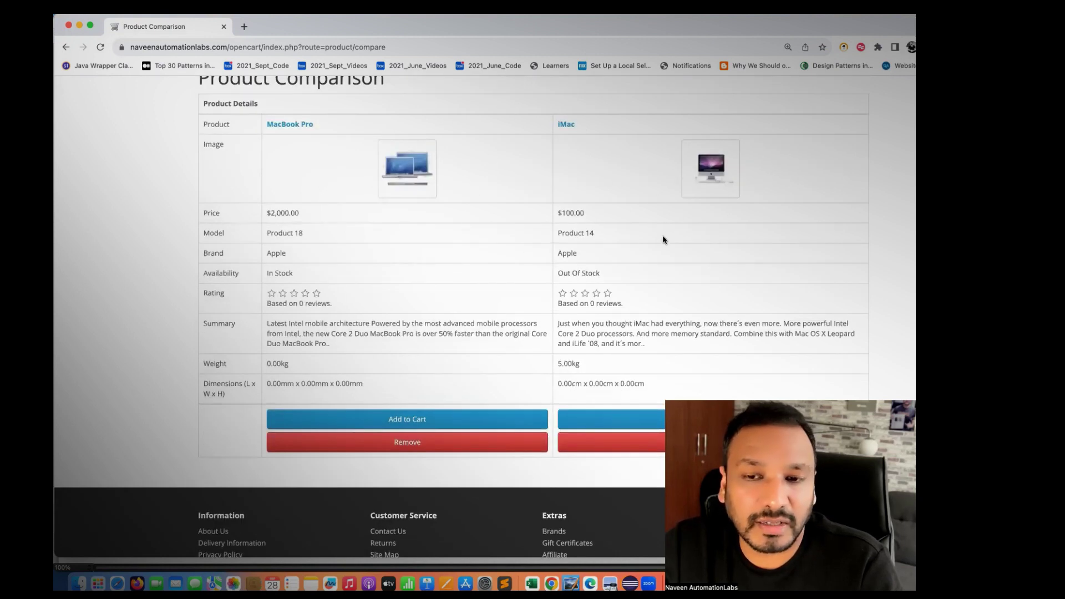
scroll(515, 231, "up", 1)
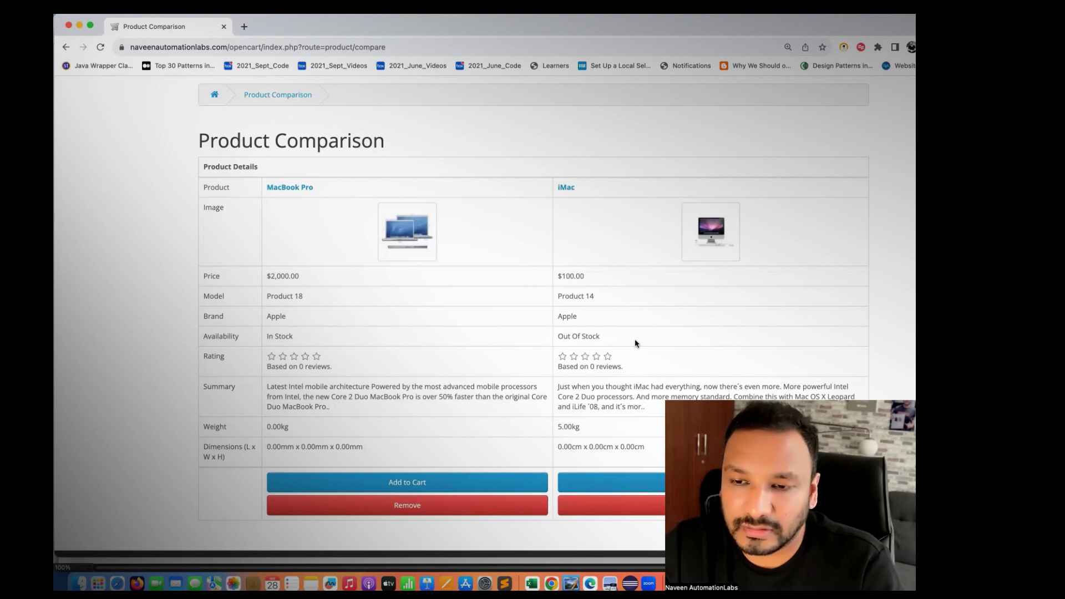
scroll(626, 417, "down", 2)
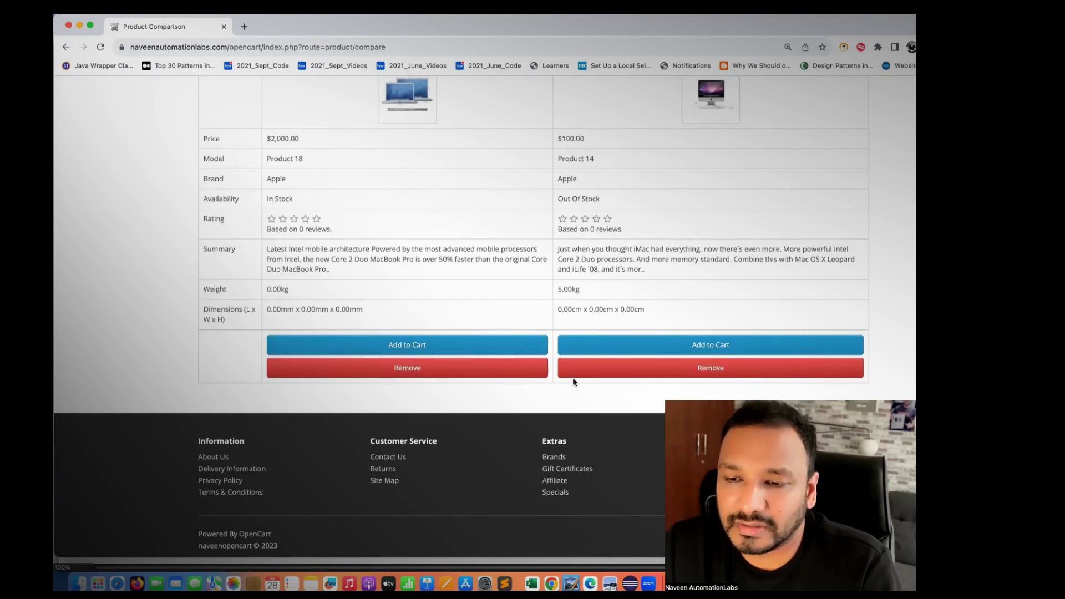
left_click(603, 371)
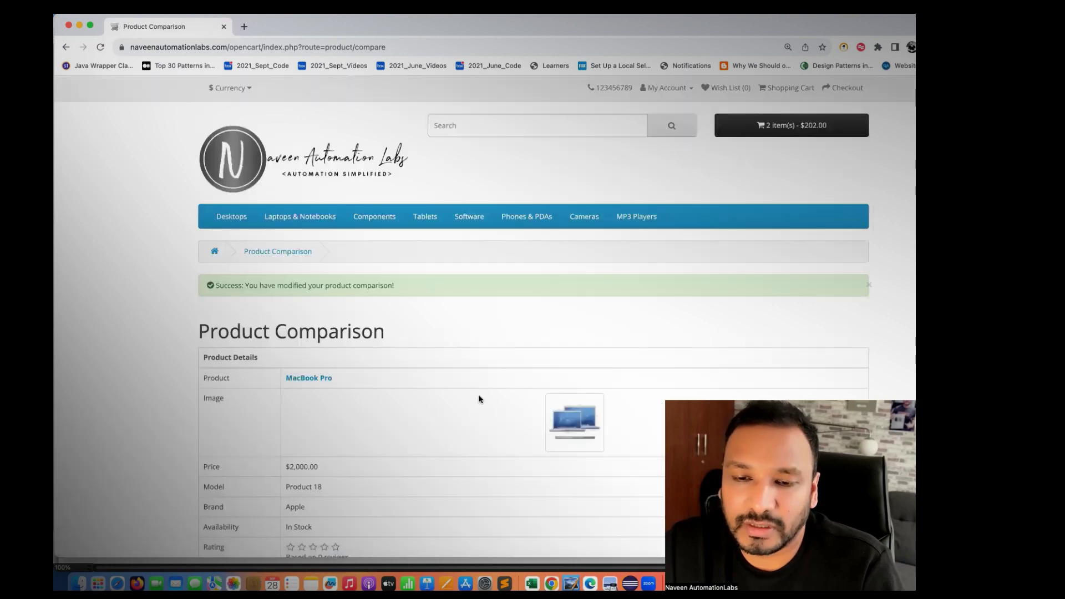
scroll(479, 399, "down", 5)
left_click(486, 445)
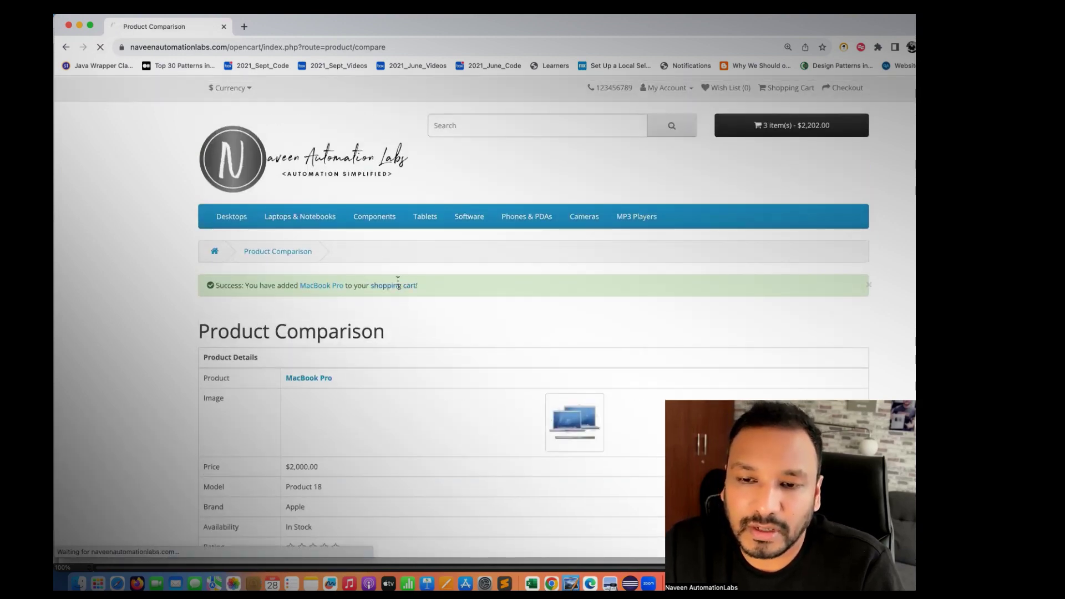
Open the shopping cart and review its items.
left_click(383, 286)
scroll(168, 331, "down", 5)
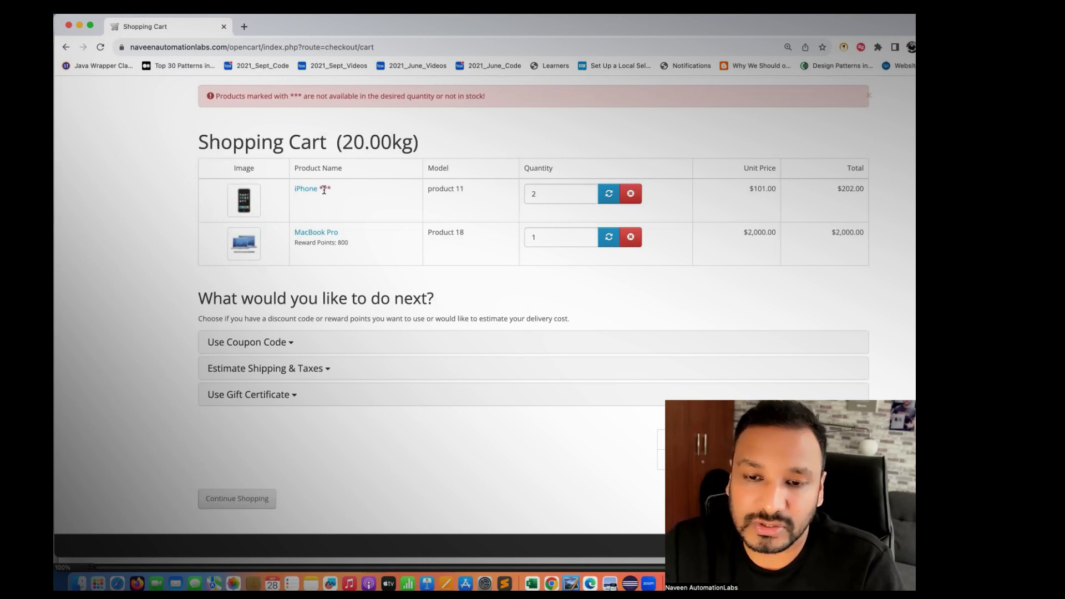
scroll(327, 193, "up", 2)
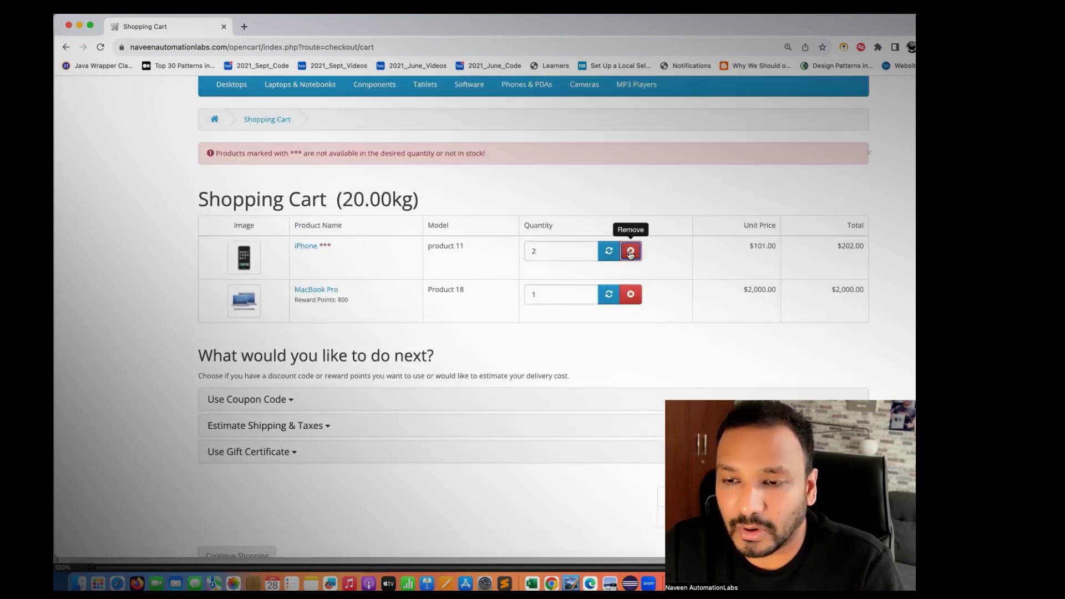
scroll(414, 427, "down", 5)
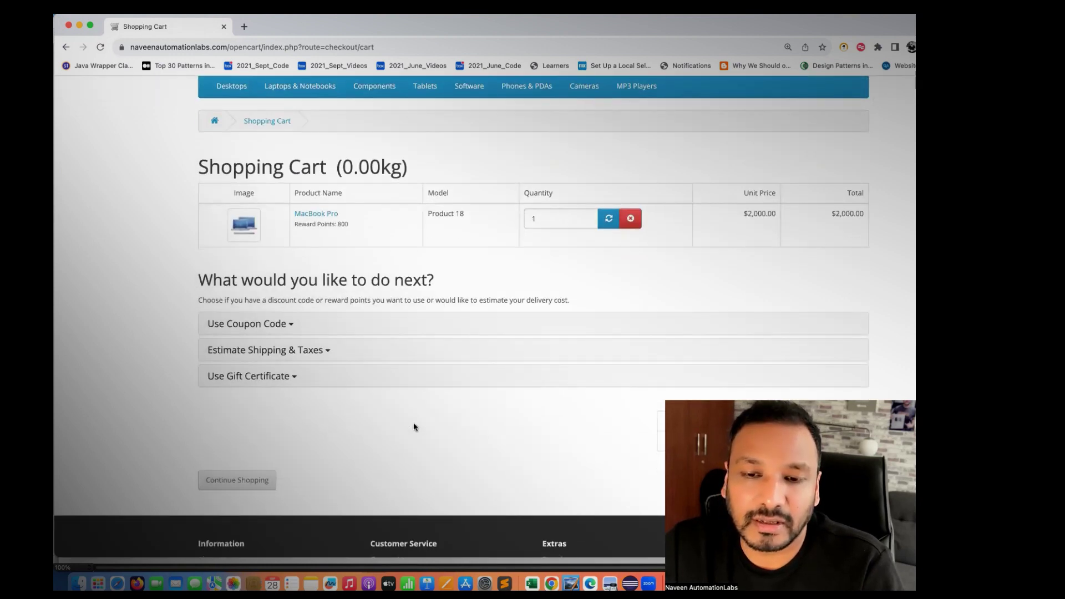
scroll(414, 427, "down", 4)
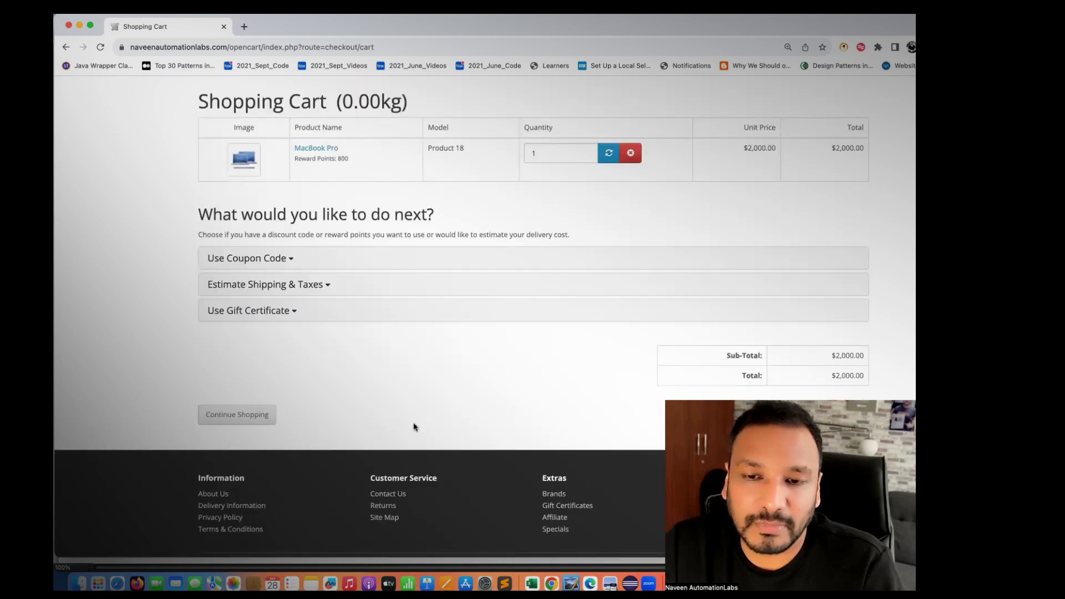
scroll(414, 427, "up", 3)
scroll(414, 428, "down", 3)
scroll(355, 344, "up", 2)
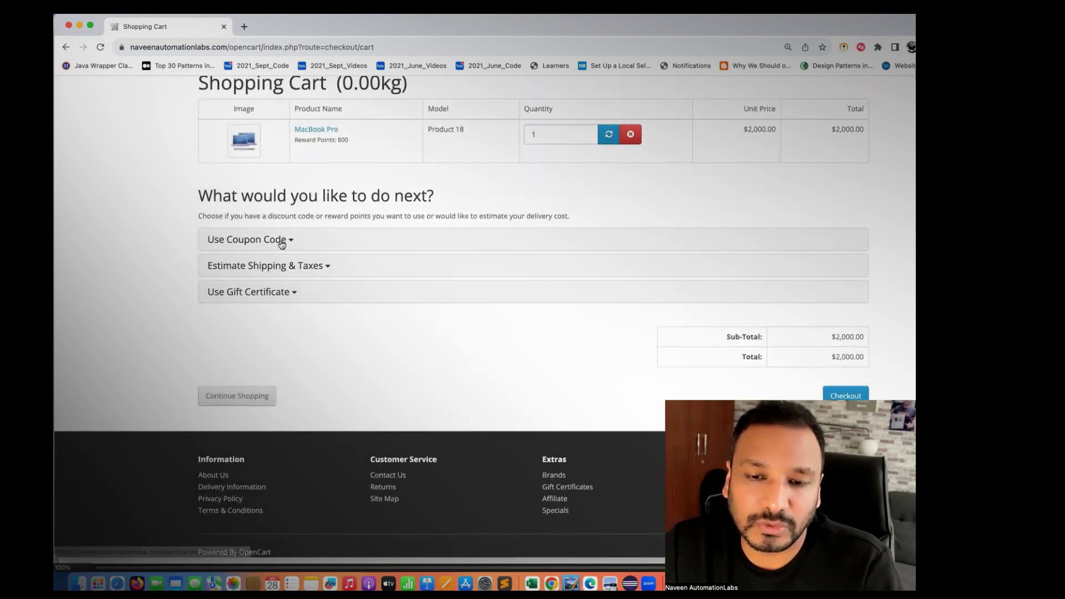
Expand Use Coupon Code, Estimate Shipping & Taxes and Use Gift Certificate, then start checkout.
left_click(281, 240)
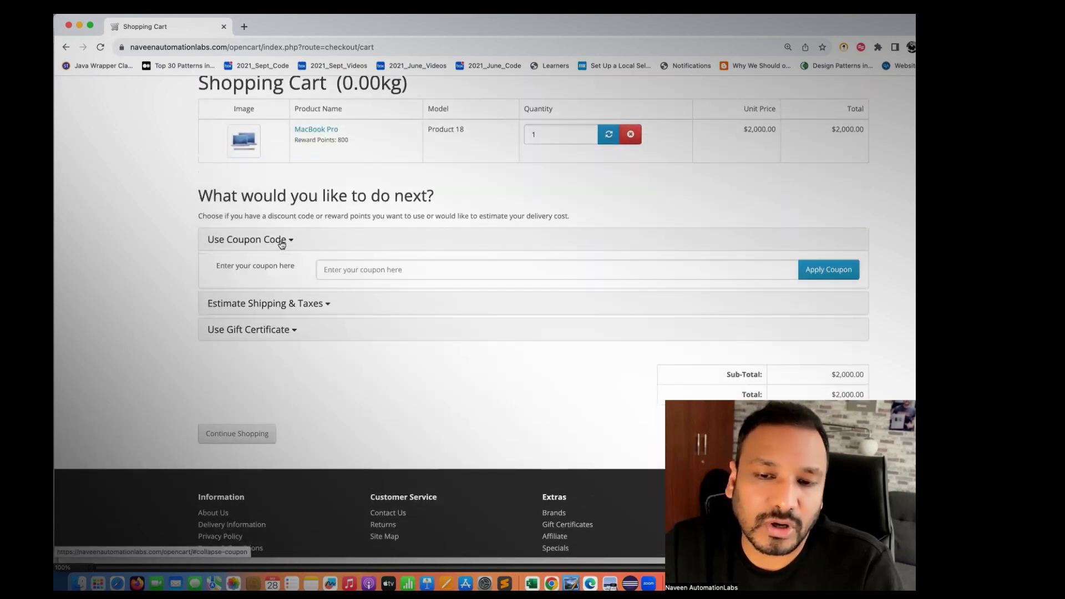
left_click(325, 304)
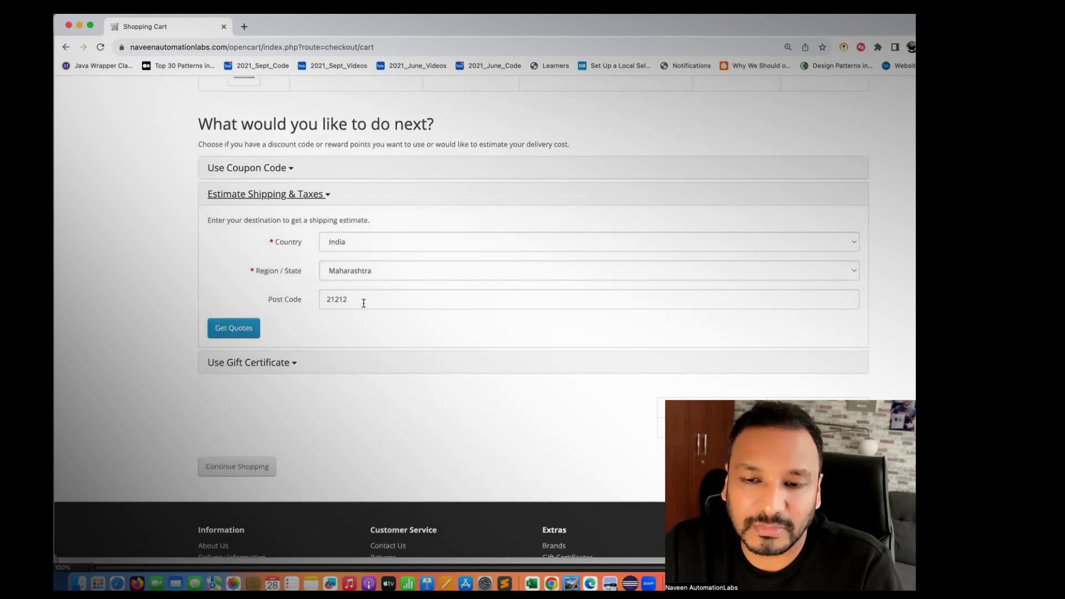
left_click(269, 363)
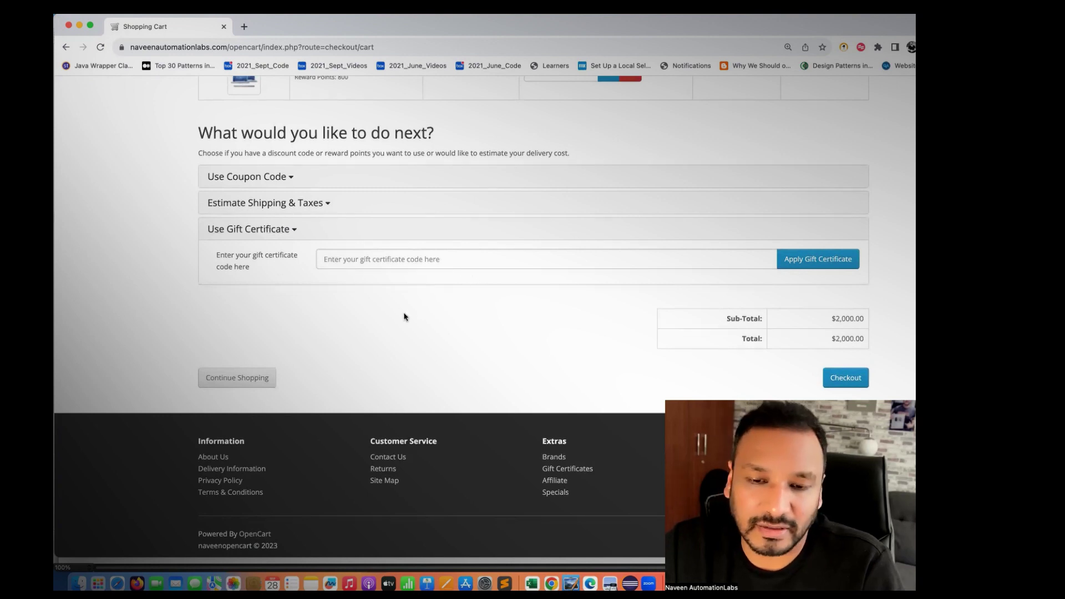
left_click(854, 380)
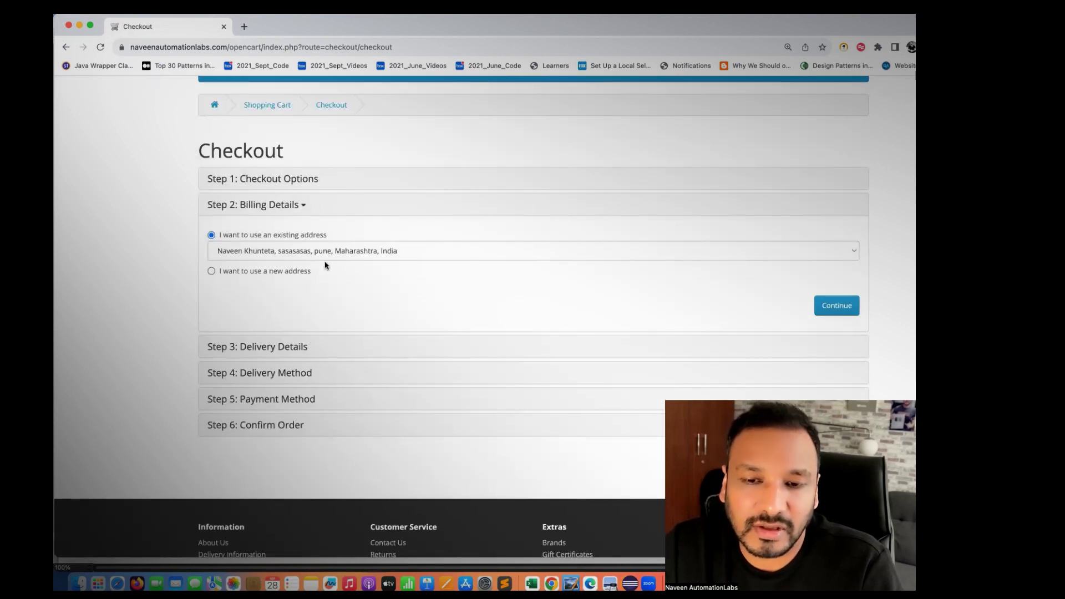
Keep the existing billing and delivery addresses and accept the $5.00 Flat Shipping Rate.
scroll(345, 291, "down", 3)
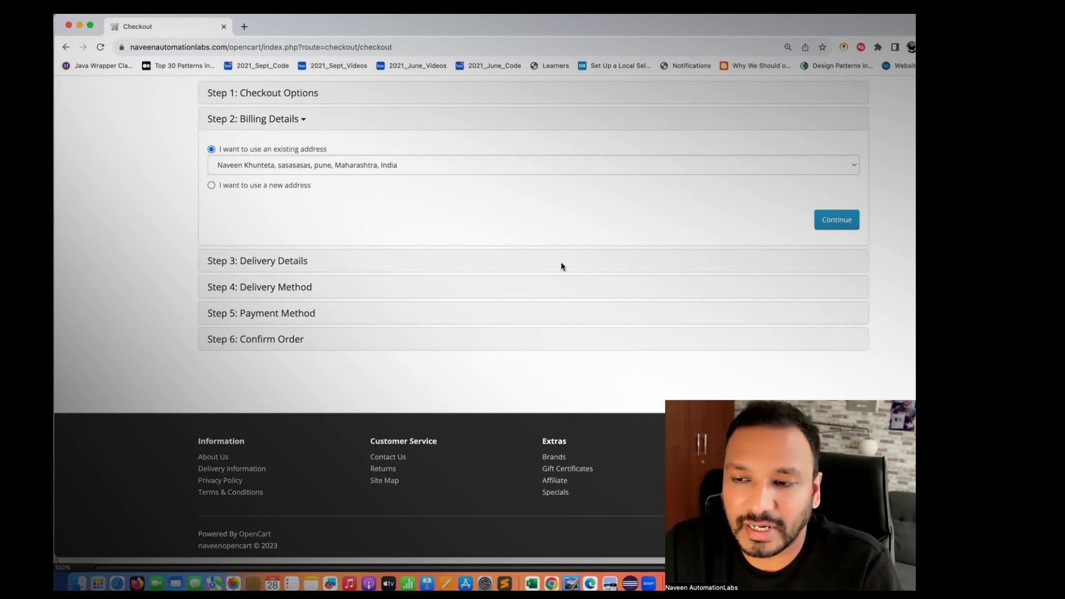
left_click(837, 219)
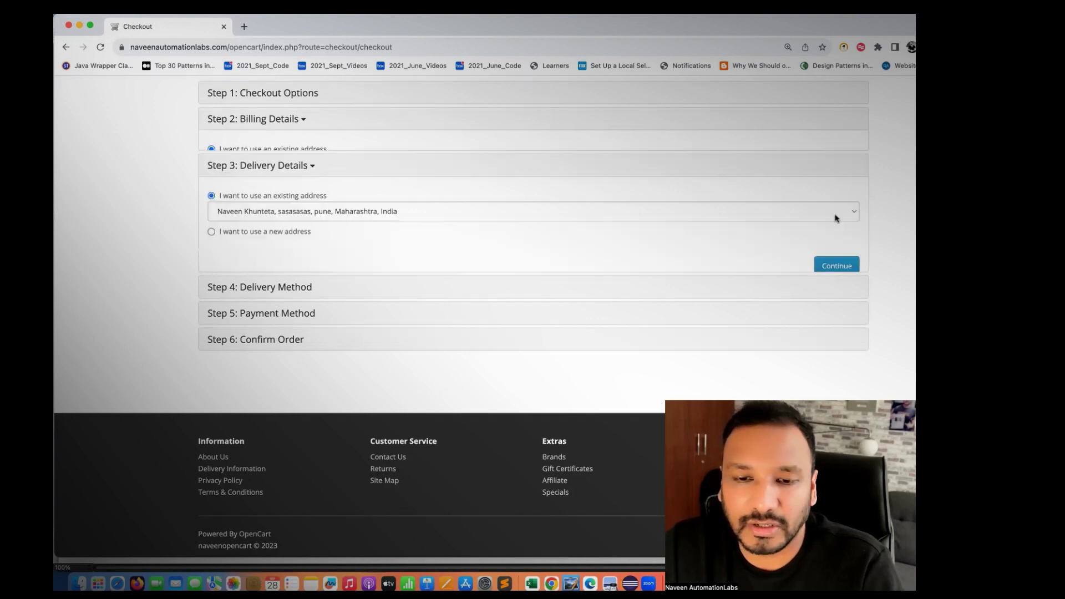
left_click(822, 248)
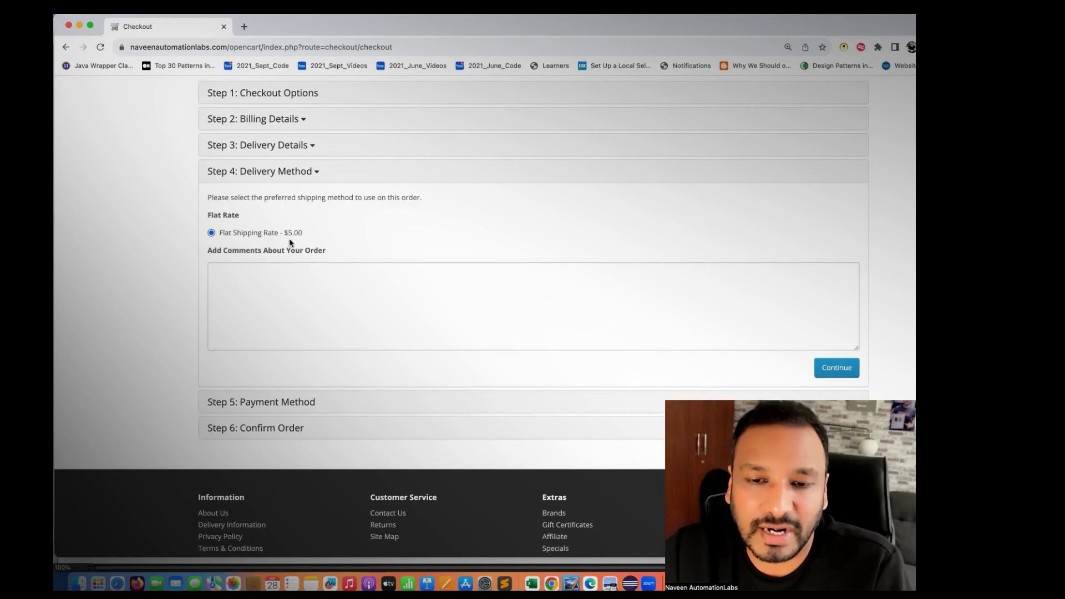
left_click(321, 330)
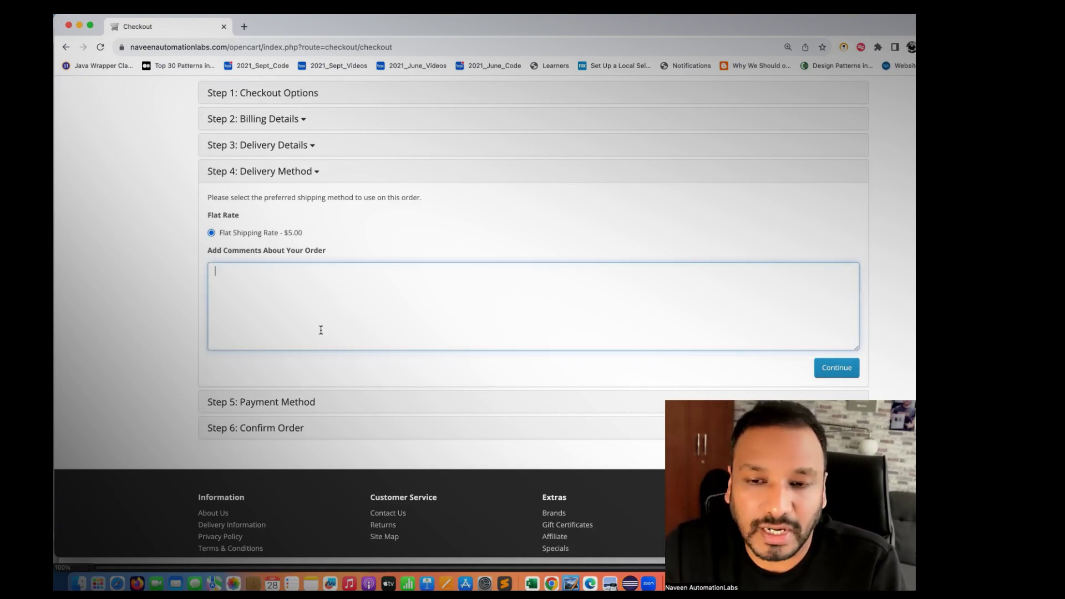
key("Tab")
key("Return")
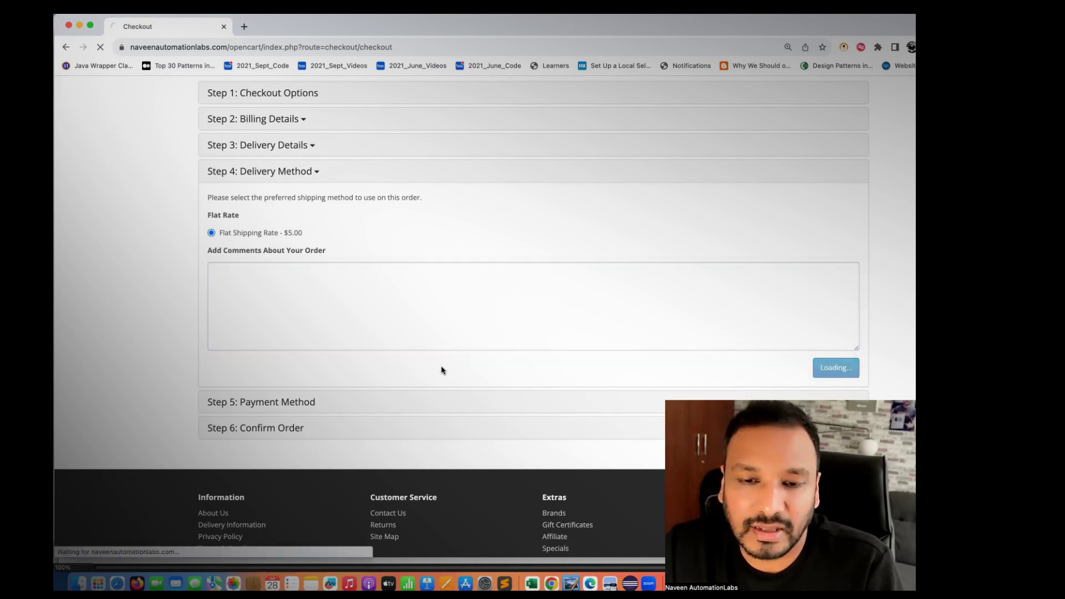
Remove the Samsung Galaxy Tab 10.1 and restart checkout with the two items totalling $2,500.00.
scroll(464, 344, "down", 2)
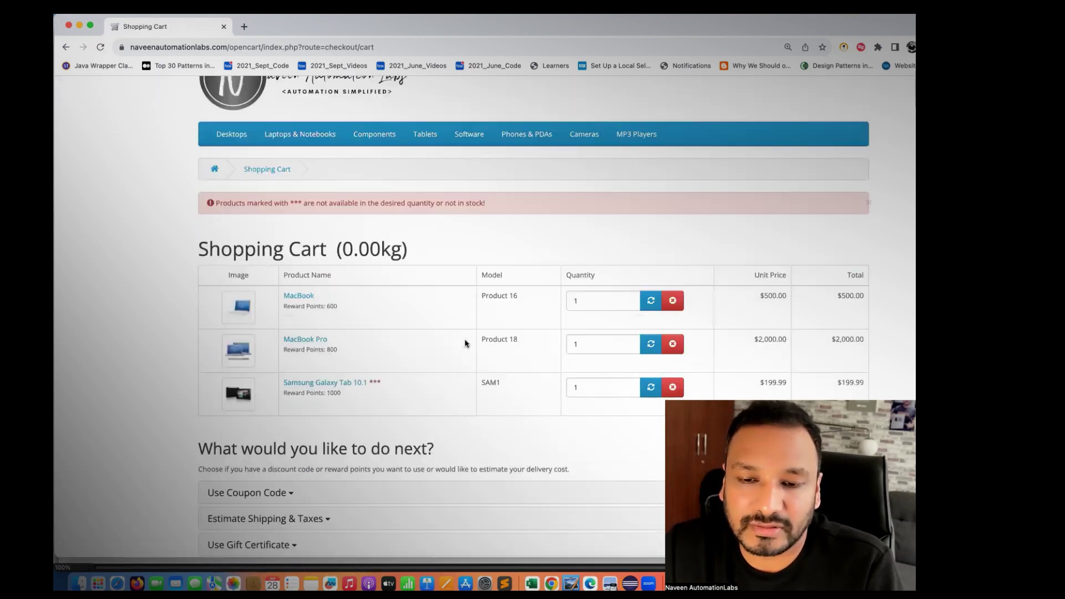
scroll(464, 343, "down", 1)
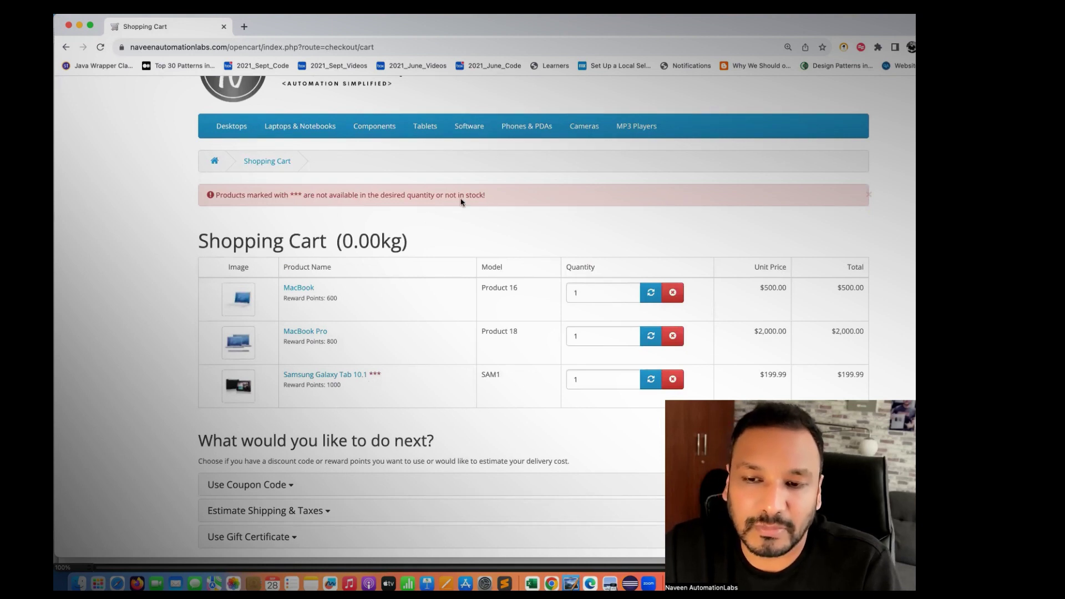
left_click(674, 385)
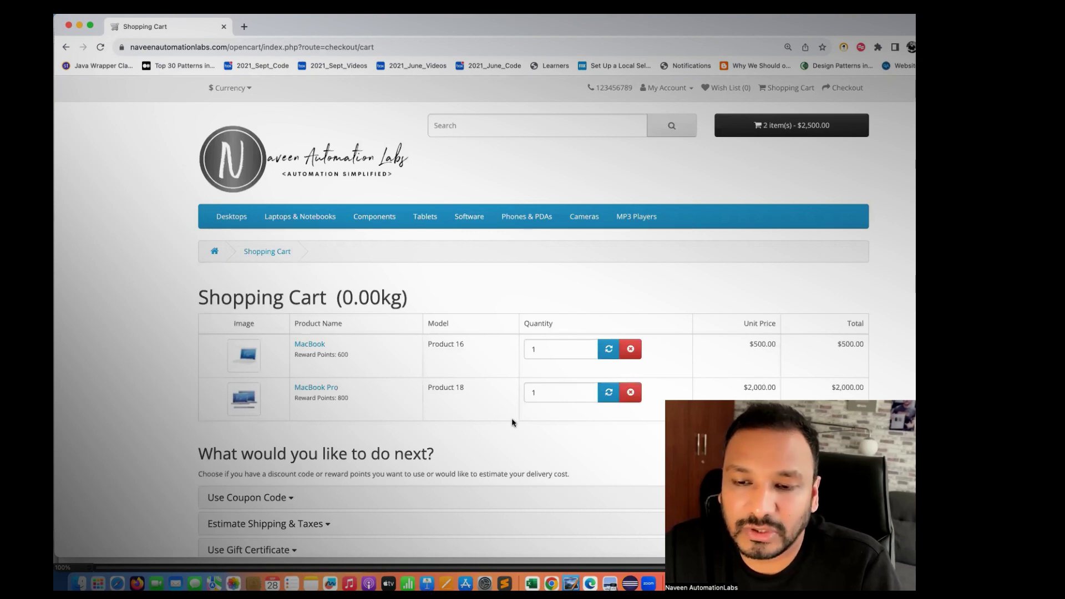
scroll(511, 422, "down", 5)
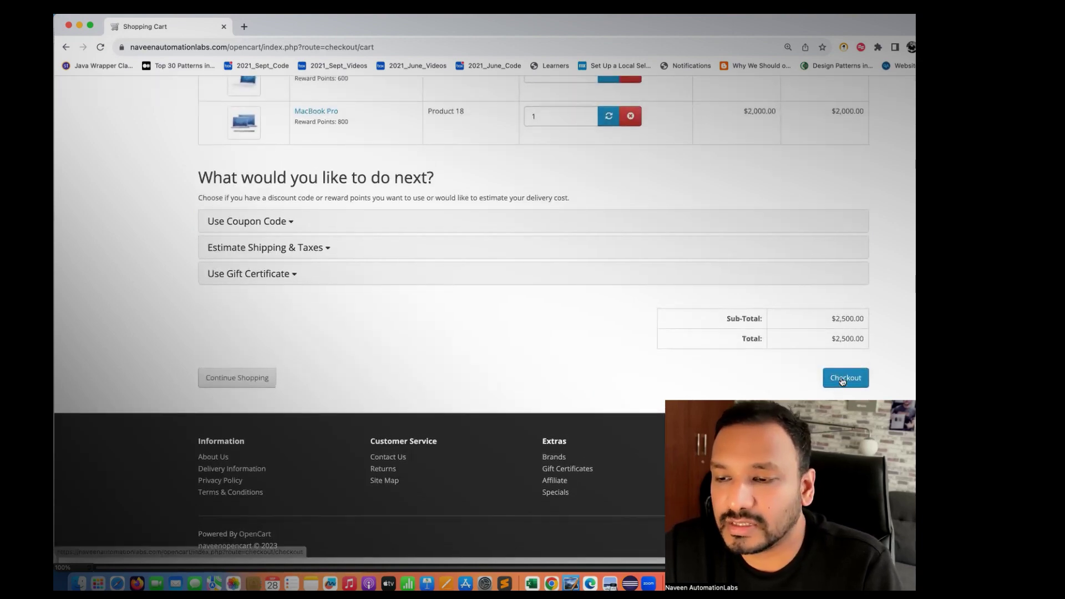
left_click(843, 381)
scroll(351, 374, "down", 4)
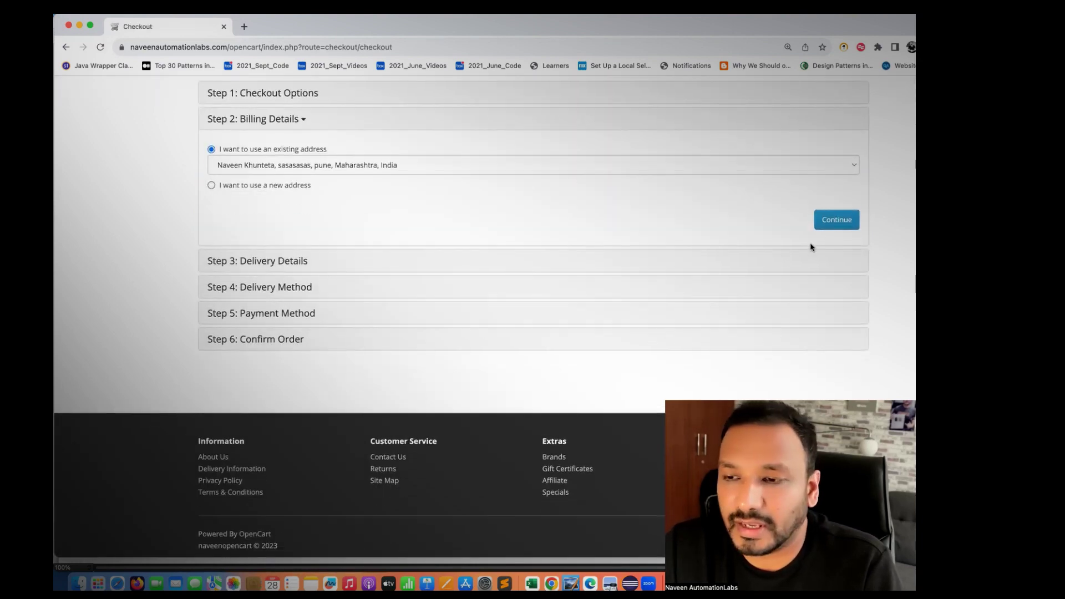
Confirm addresses, $5.00 flat shipping and Cash On Delivery, then place the $2,505.00 order.
left_click(834, 221)
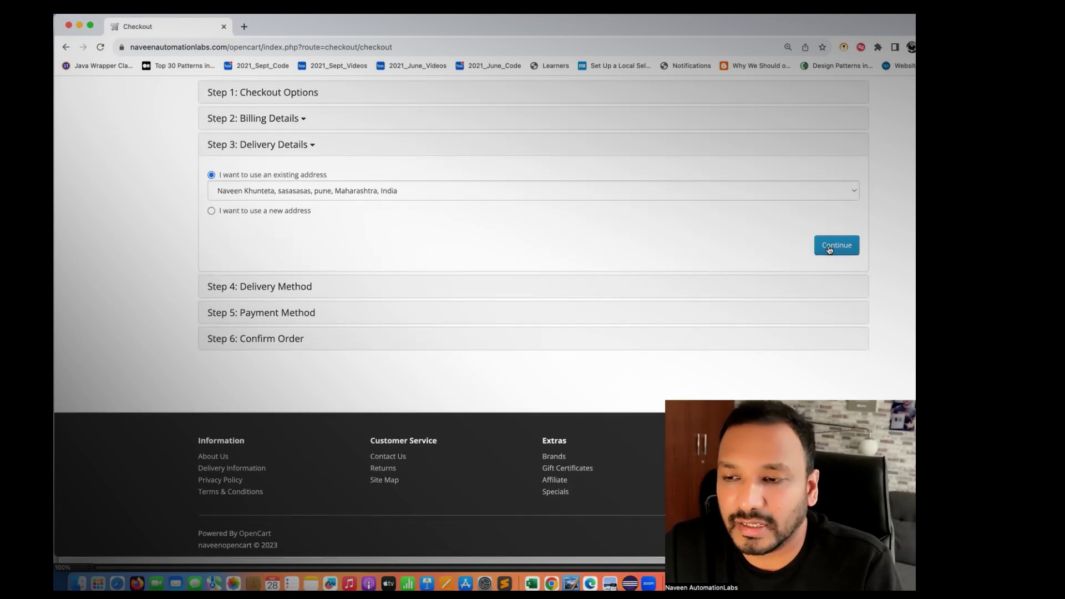
left_click(833, 247)
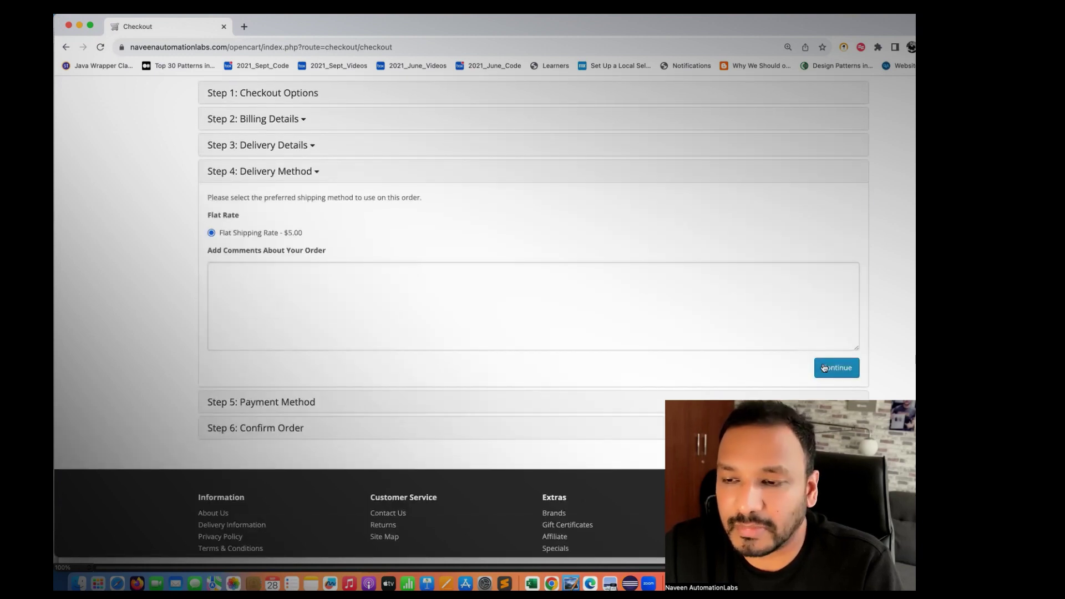
left_click(824, 367)
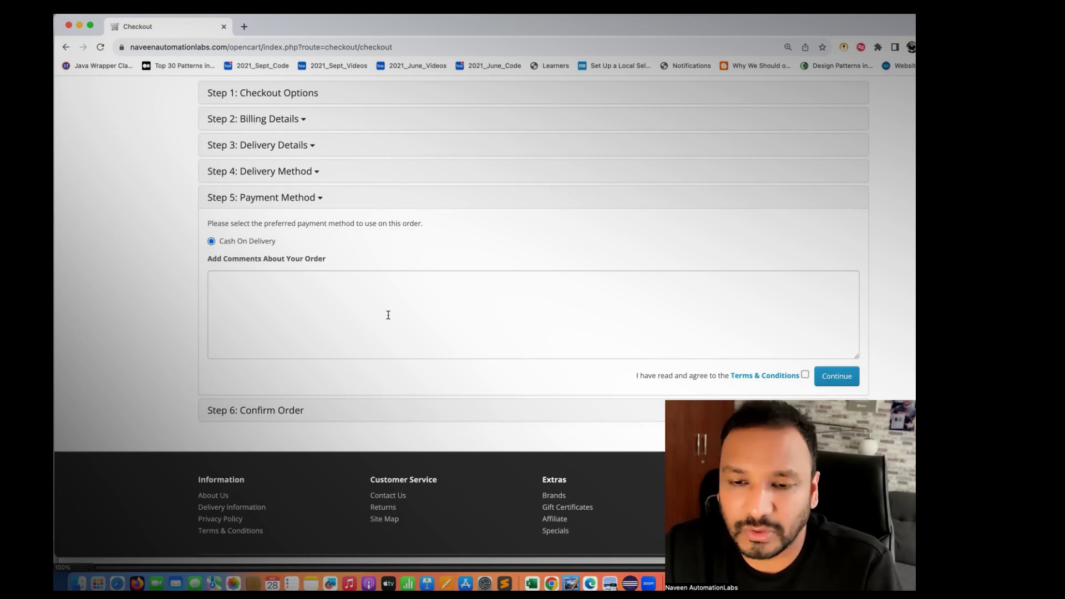
scroll(388, 313, "down", 1)
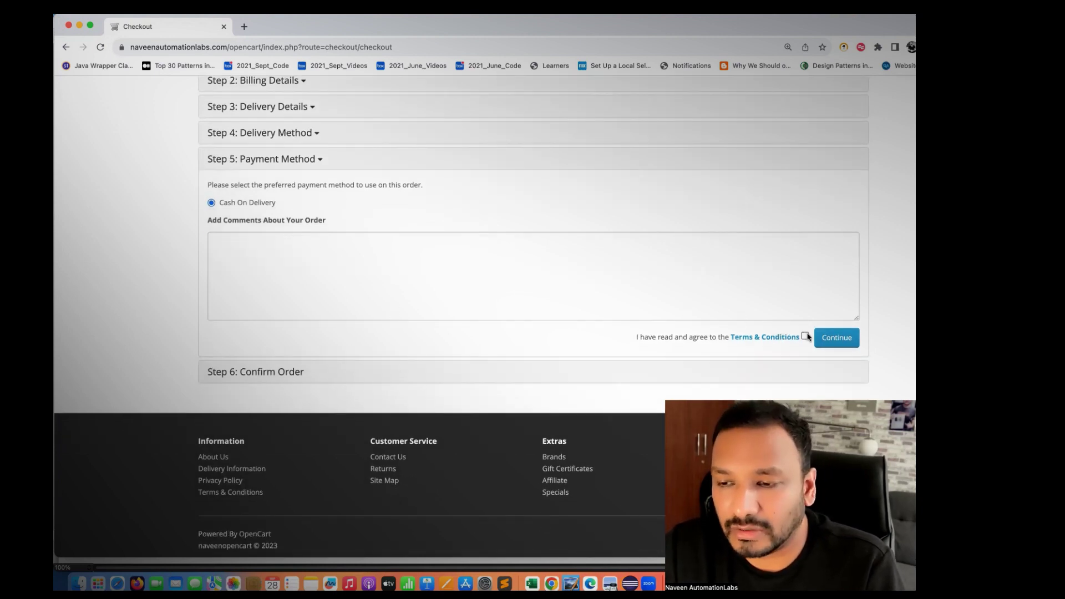
left_click(829, 343)
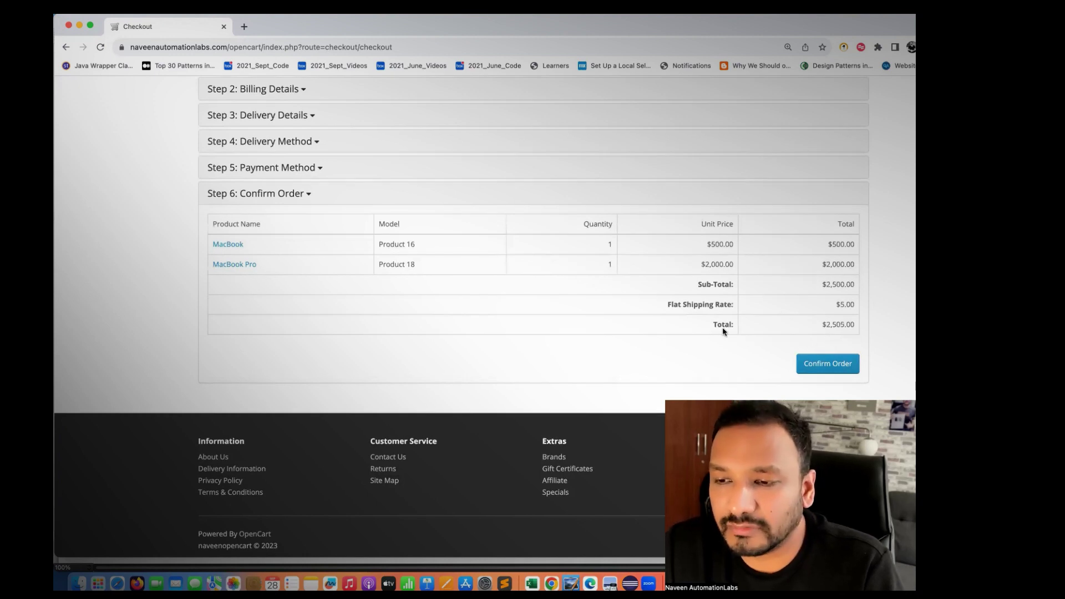
left_click(821, 363)
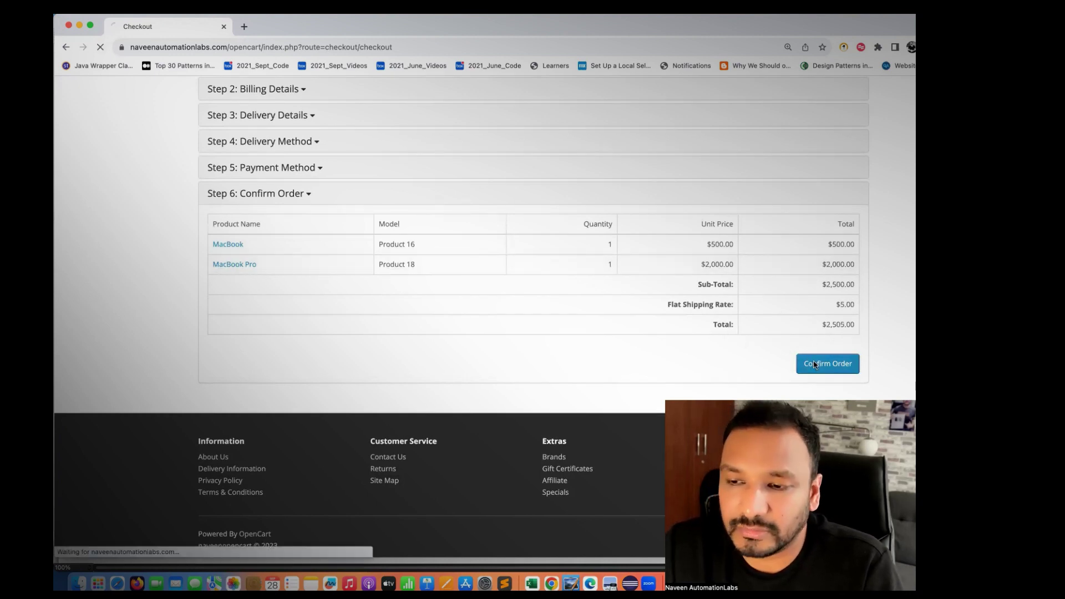
scroll(380, 433, "down", 3)
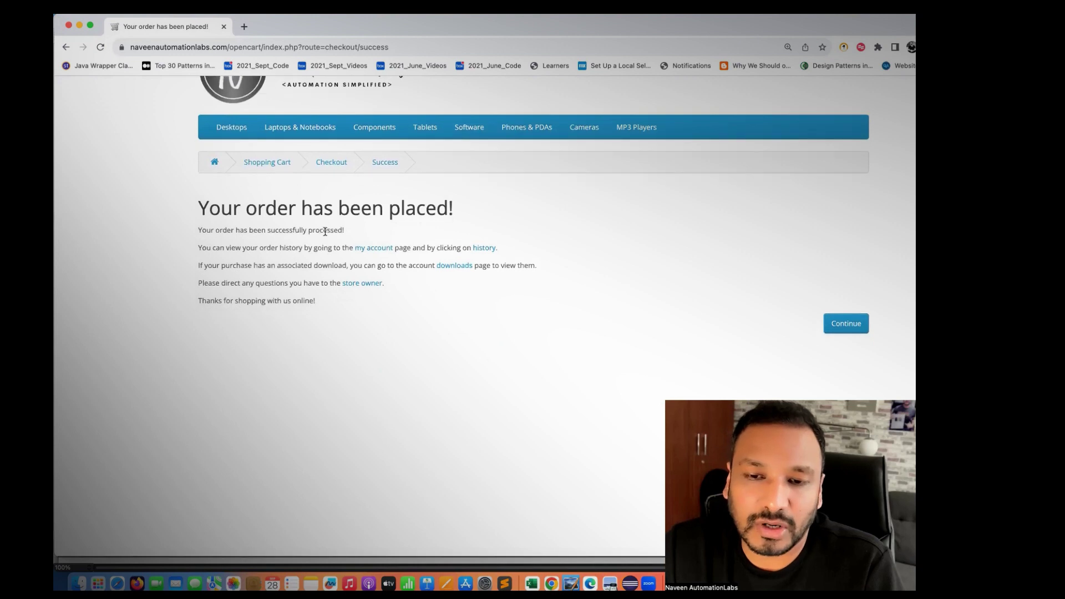